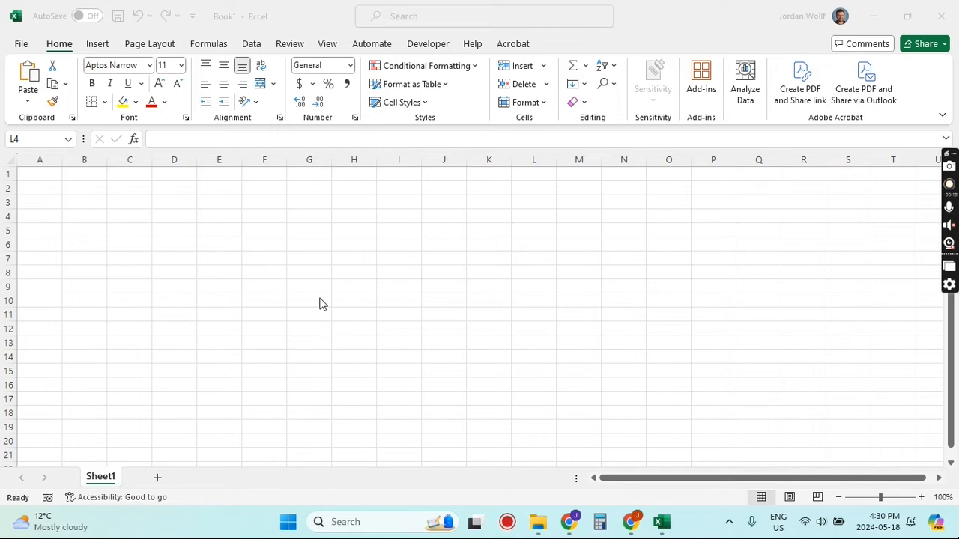
left_click(301, 237)
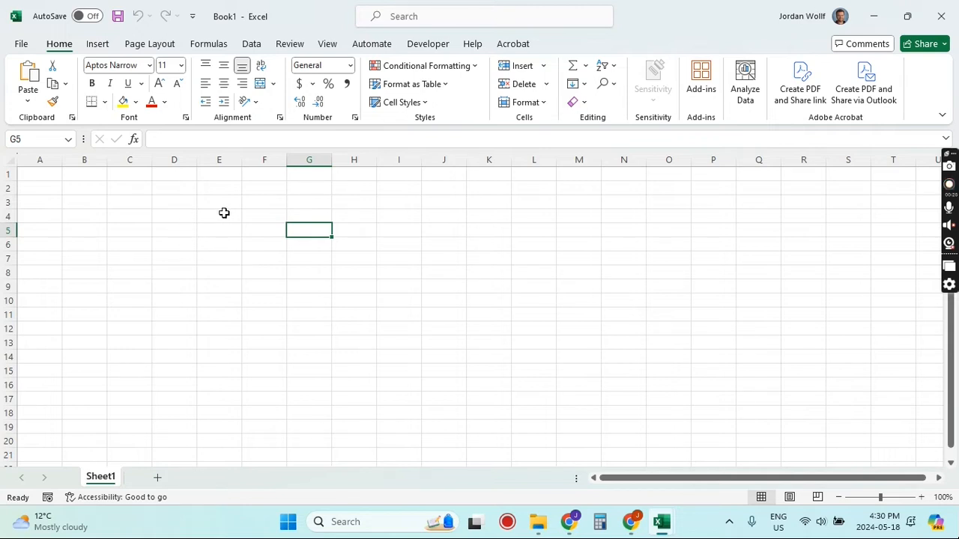
left_click_drag(216, 218, 447, 338)
left_click(490, 242)
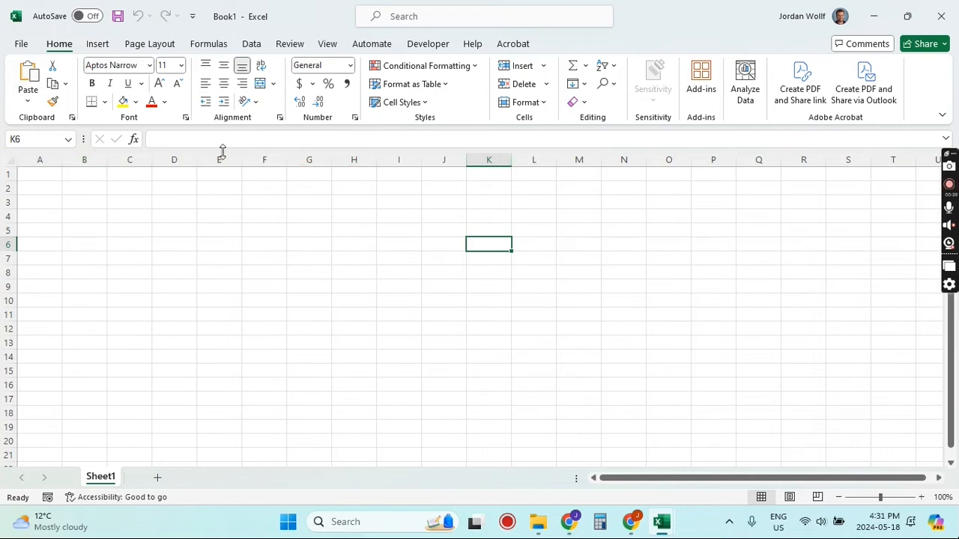
left_click(308, 160)
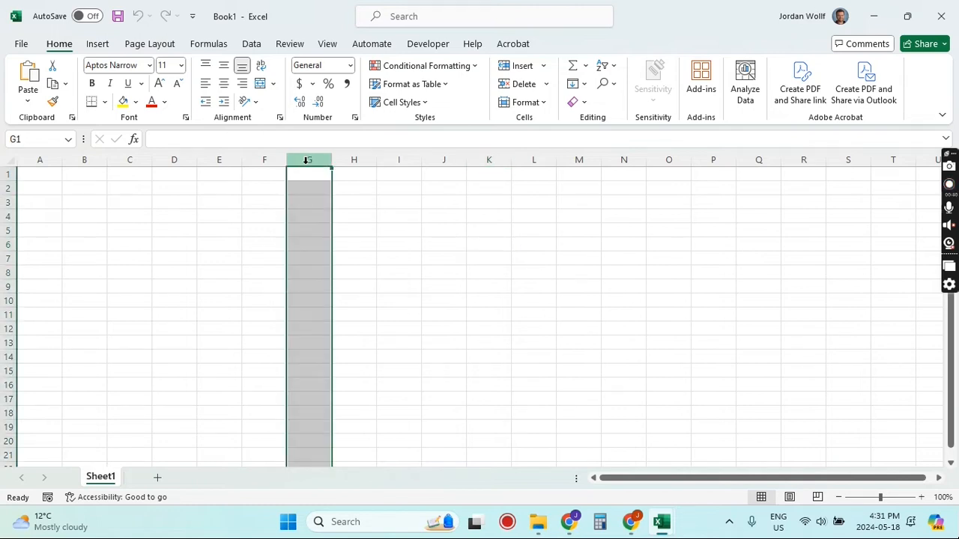
left_click(352, 217)
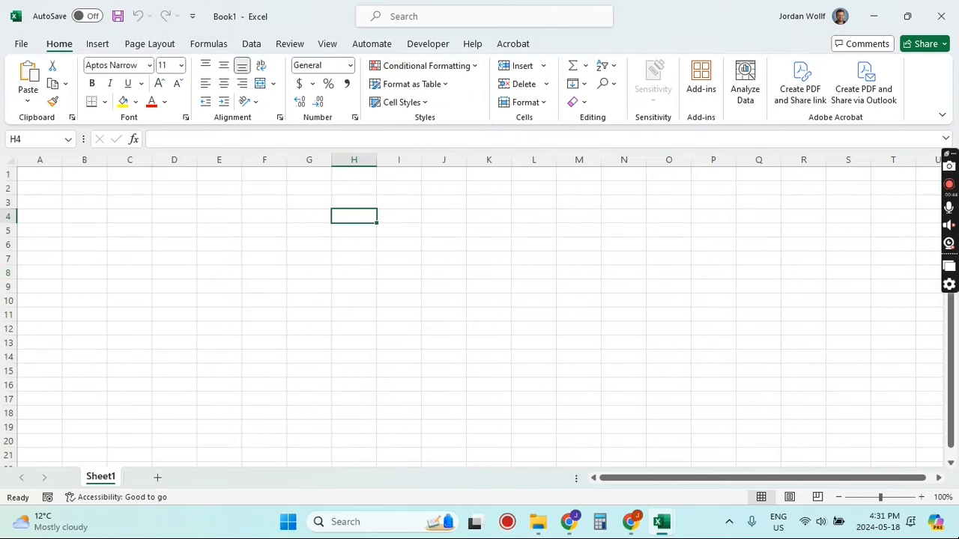
left_click(9, 258)
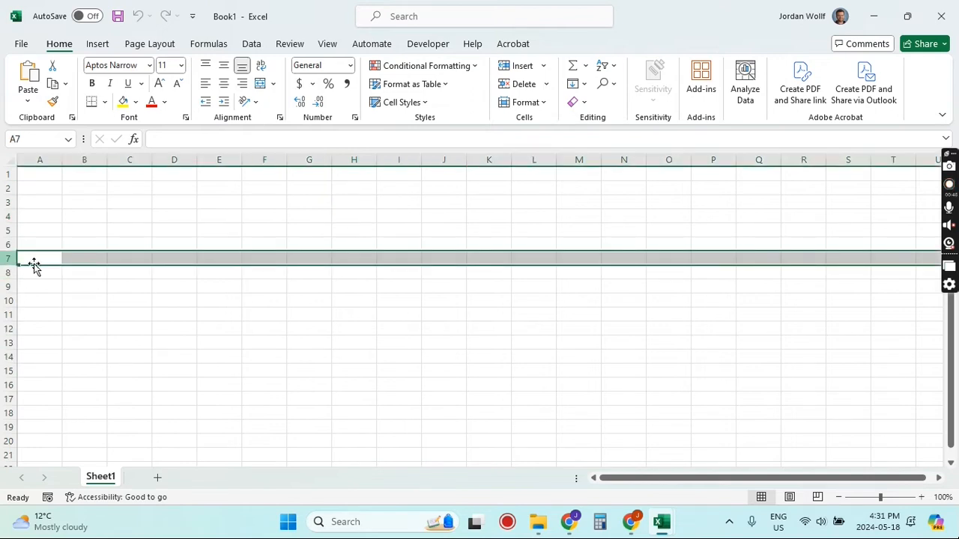
left_click(157, 295)
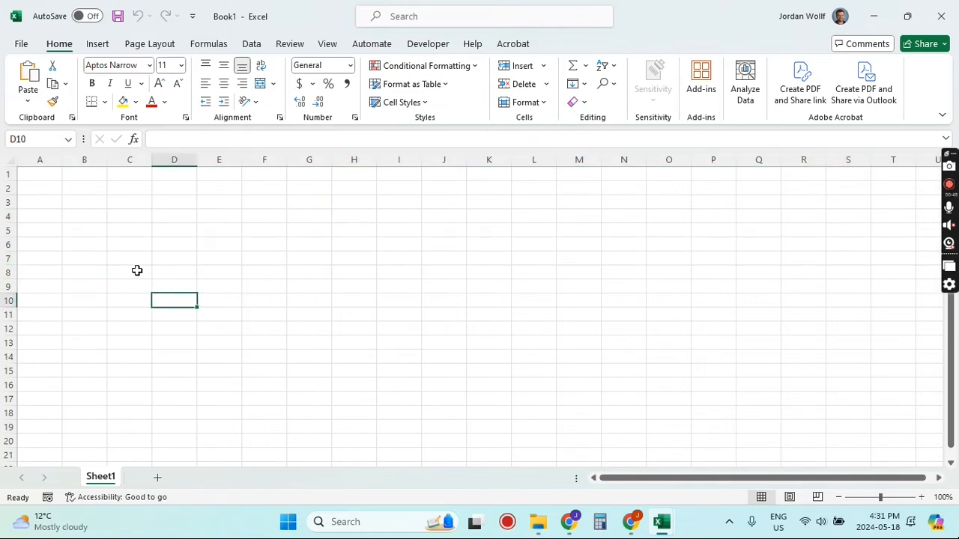
left_click(9, 173)
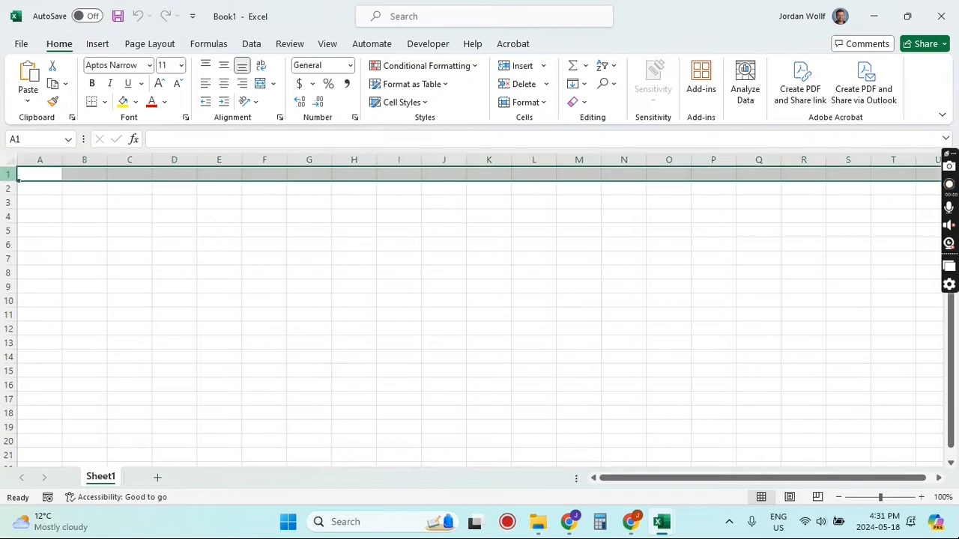
left_click(42, 202)
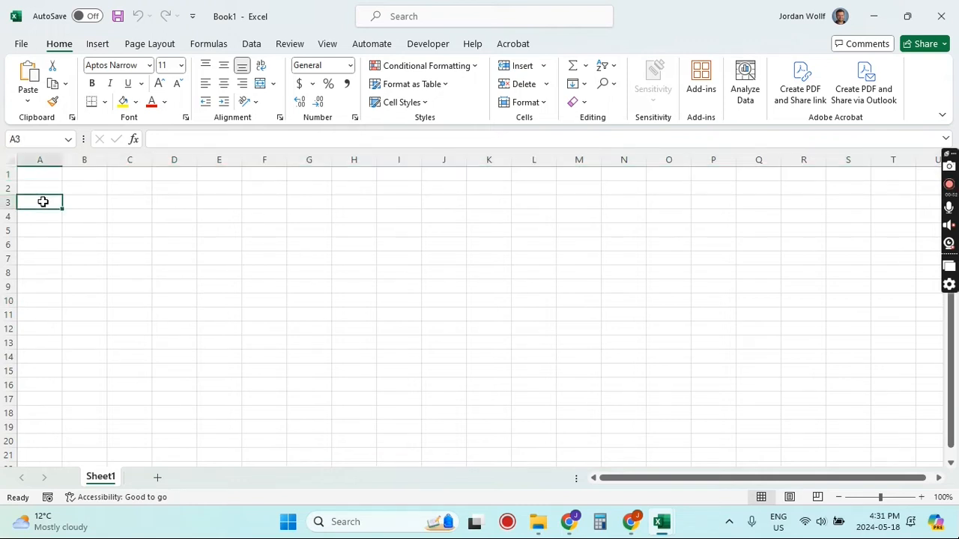
Step: Fill the entire row 1 with a green background color
left_click(9, 174)
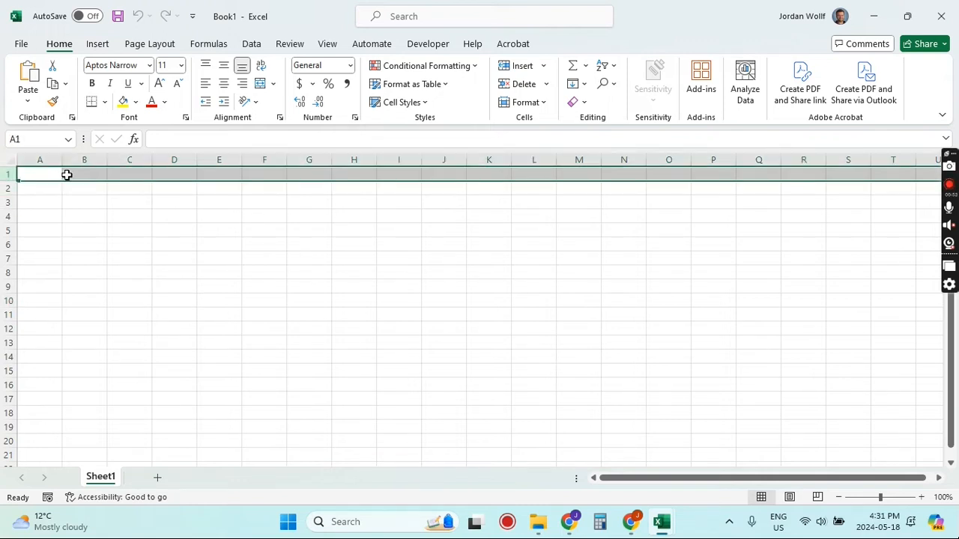
left_click(136, 103)
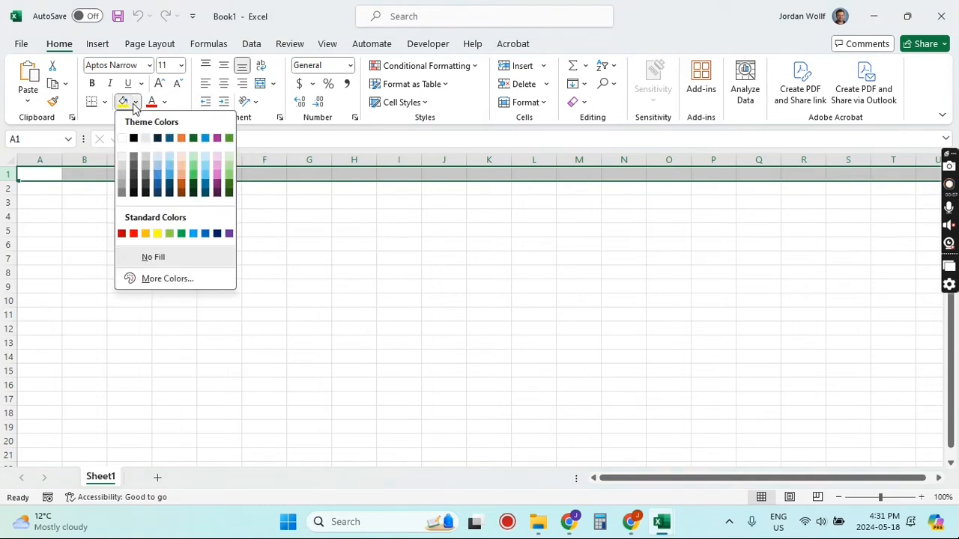
left_click(191, 179)
left_click(209, 226)
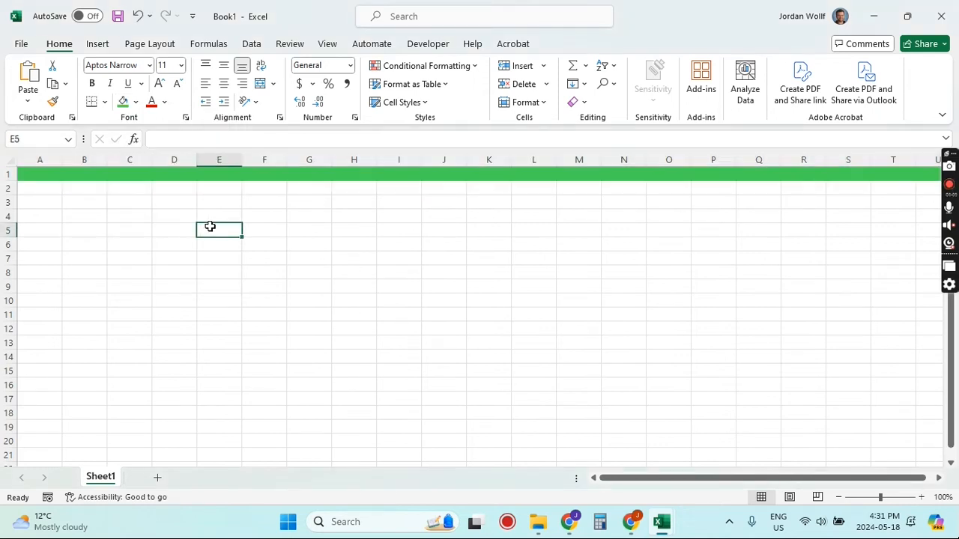
Step: Enter the headers Employee Name, Salary and Date Paid in cells A1, B1 and C1
left_click(49, 179)
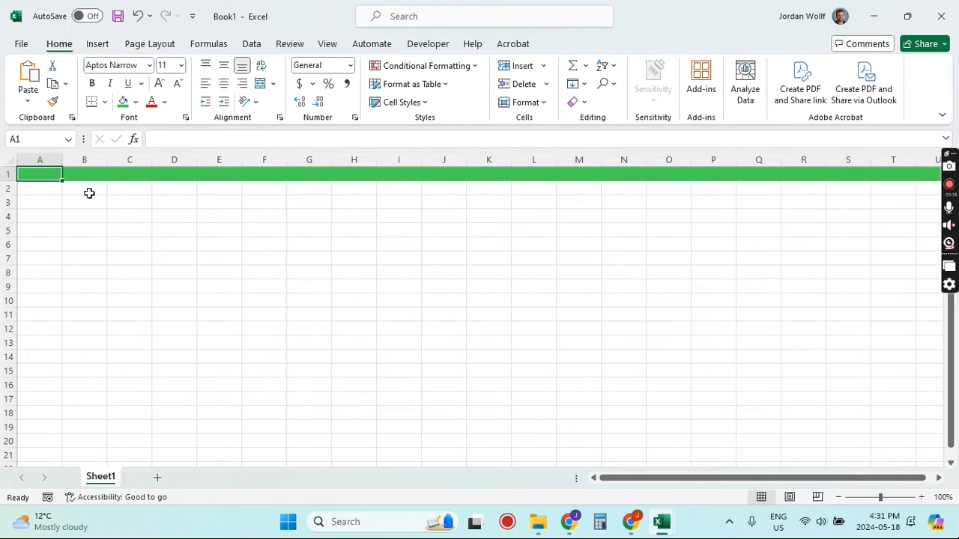
left_click(55, 194)
left_click(50, 175)
type("Employee Name")
key("Return")
key("Up")
key("Right")
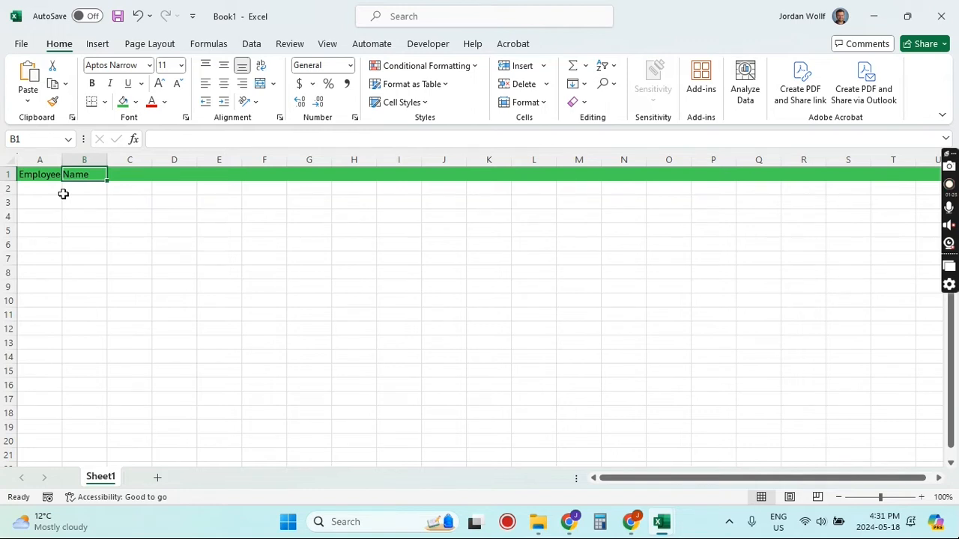
type("Salary")
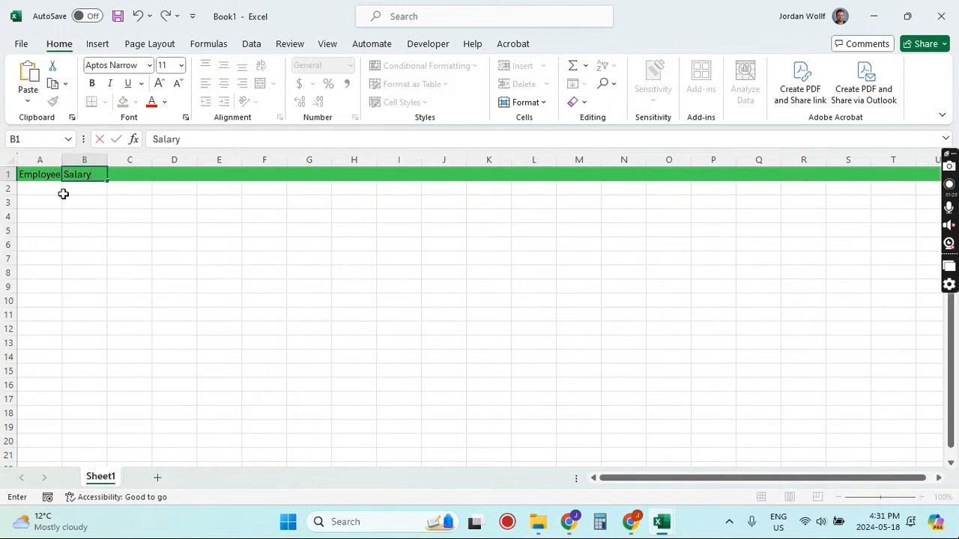
key("Return")
key("Up")
key("Right")
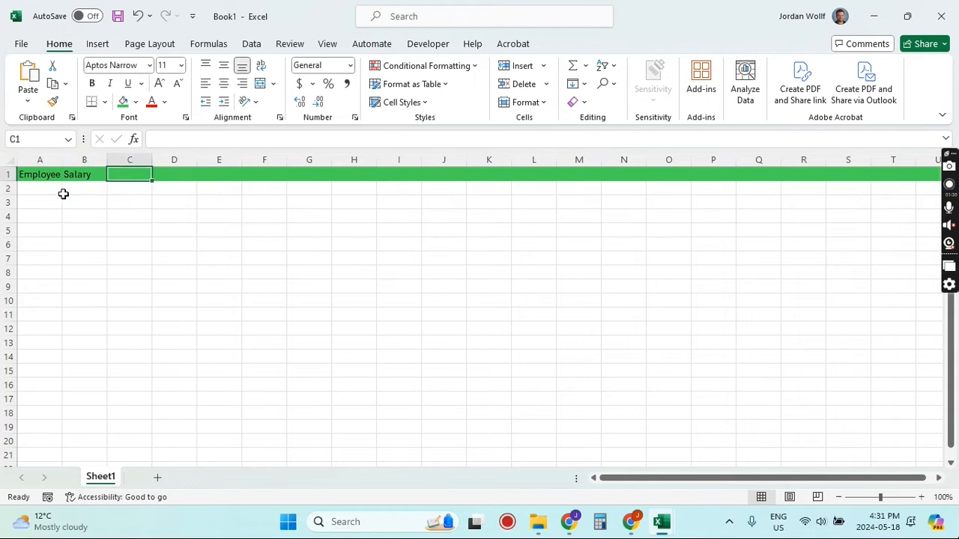
type("Date Paid")
key("Return")
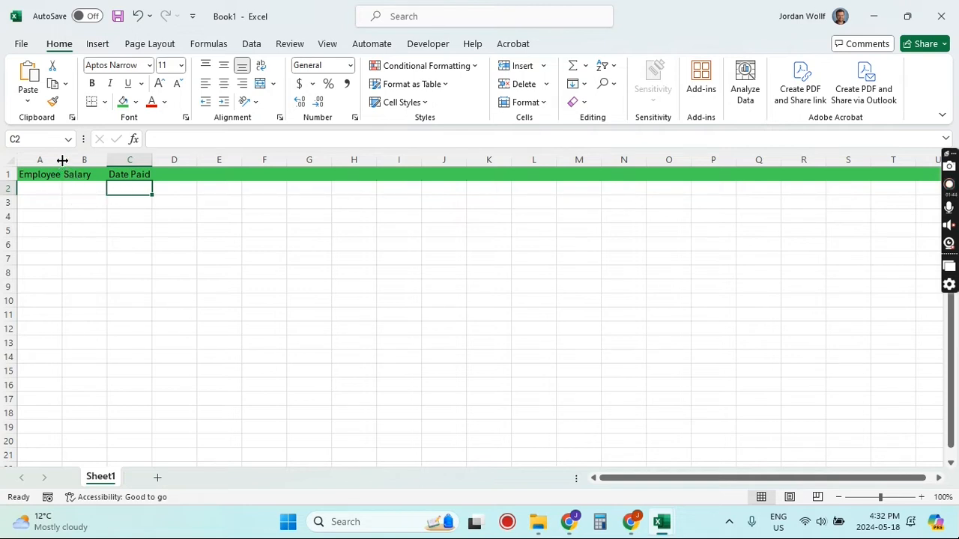
Step: Autofit column A's width to fit the Employee Name header
left_click_drag(62, 160, 234, 159)
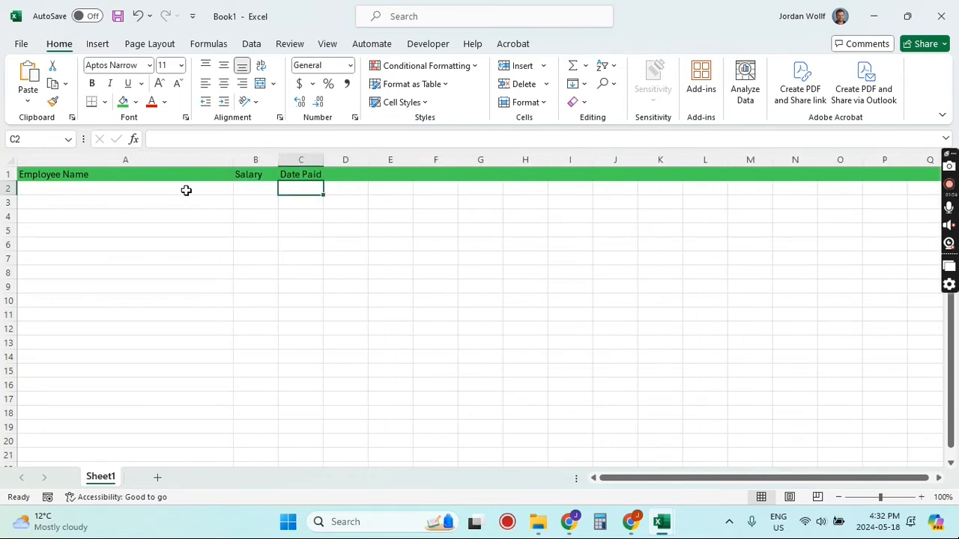
double_click(235, 160)
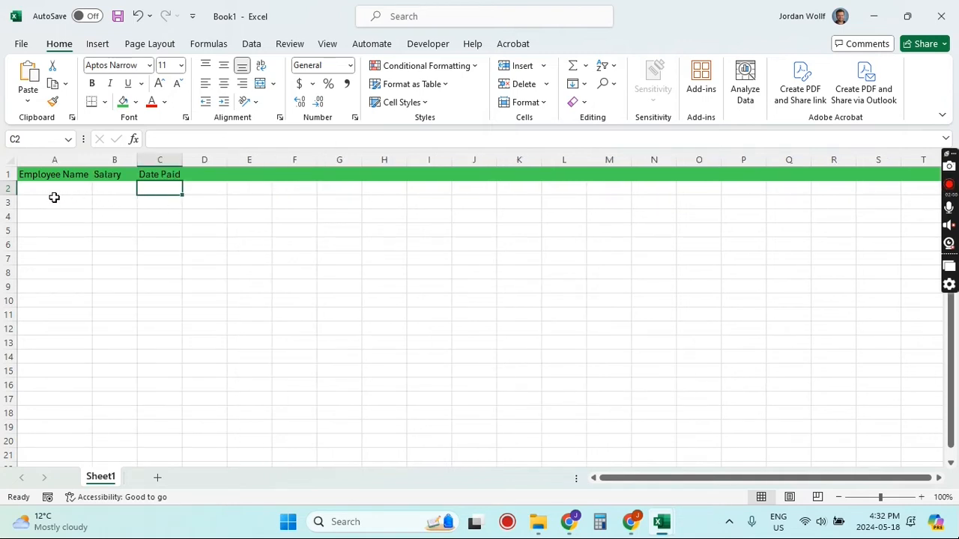
Step: Enter four employees' full names in cells A2 through A5
left_click(79, 200)
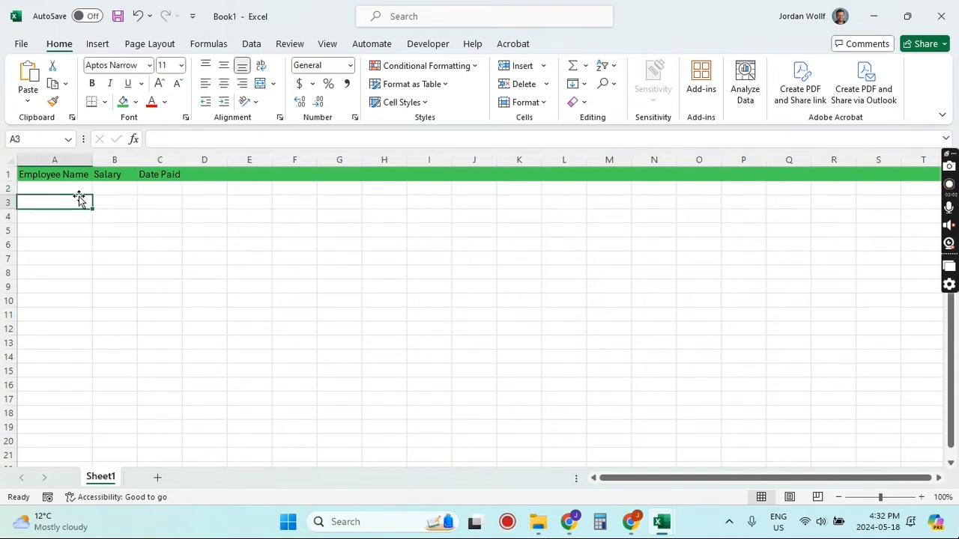
left_click(78, 188)
type("S")
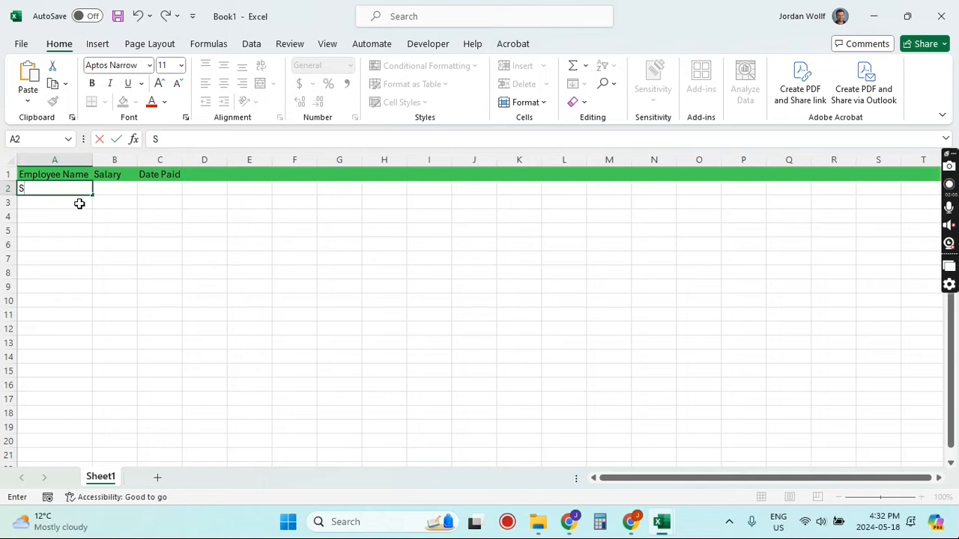
type("usan Derksen")
key("Return")
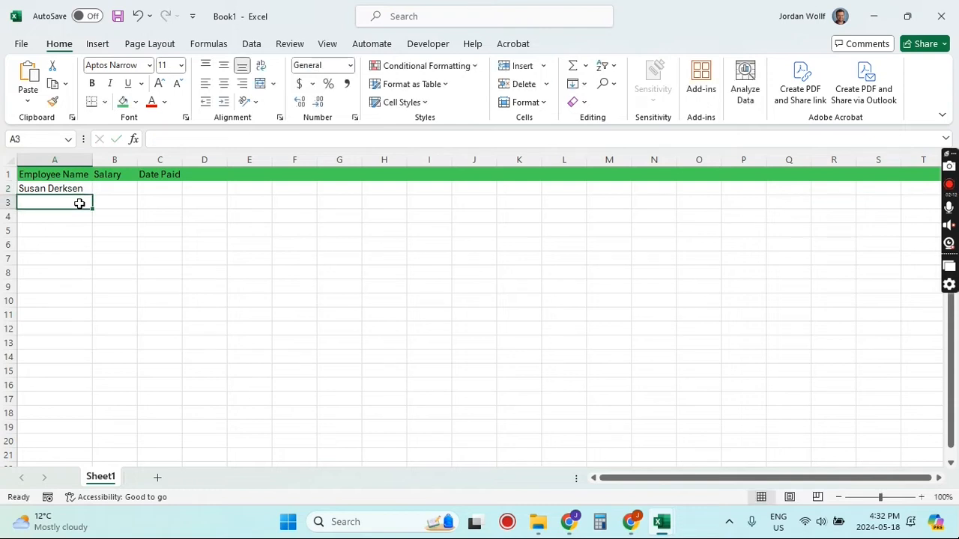
type("Larry Fehr")
key("Return")
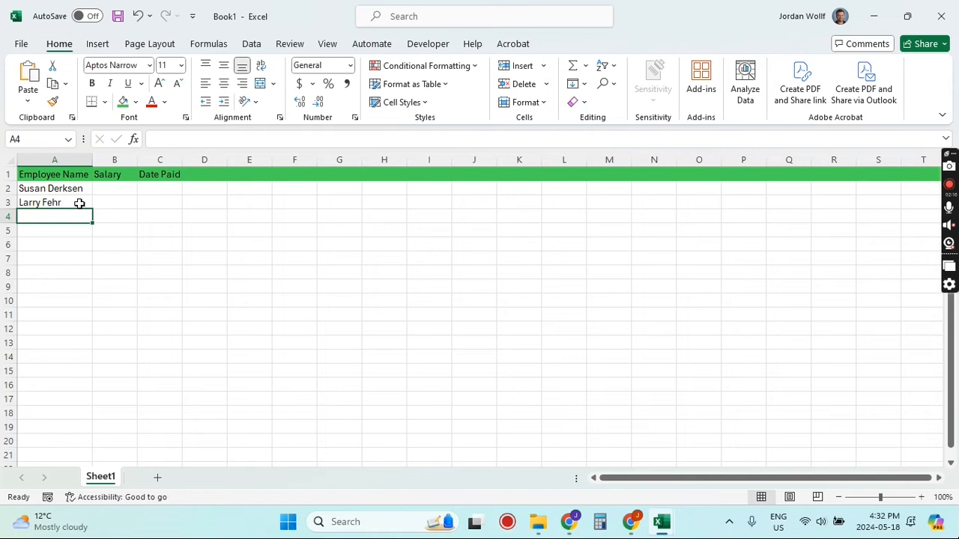
type("Martha")
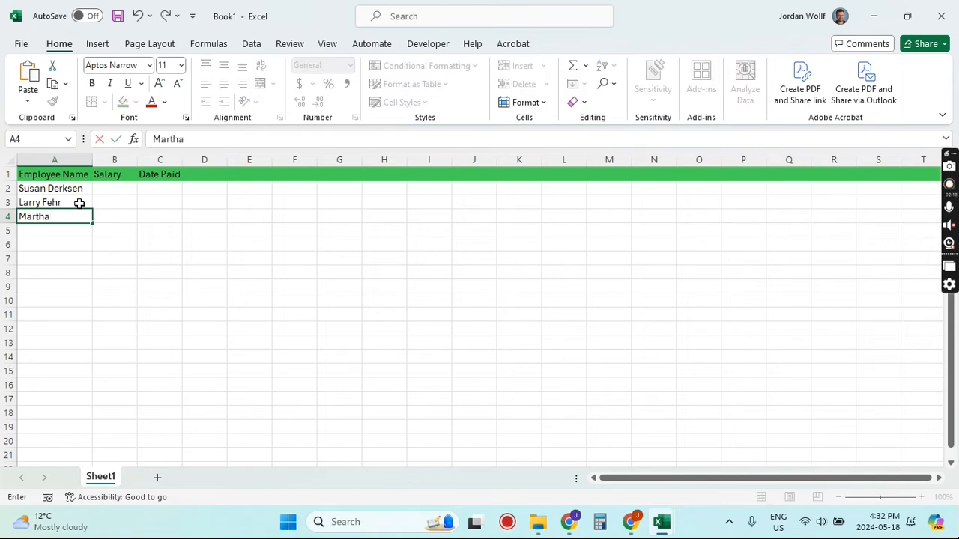
type(" Janzen")
key("Return")
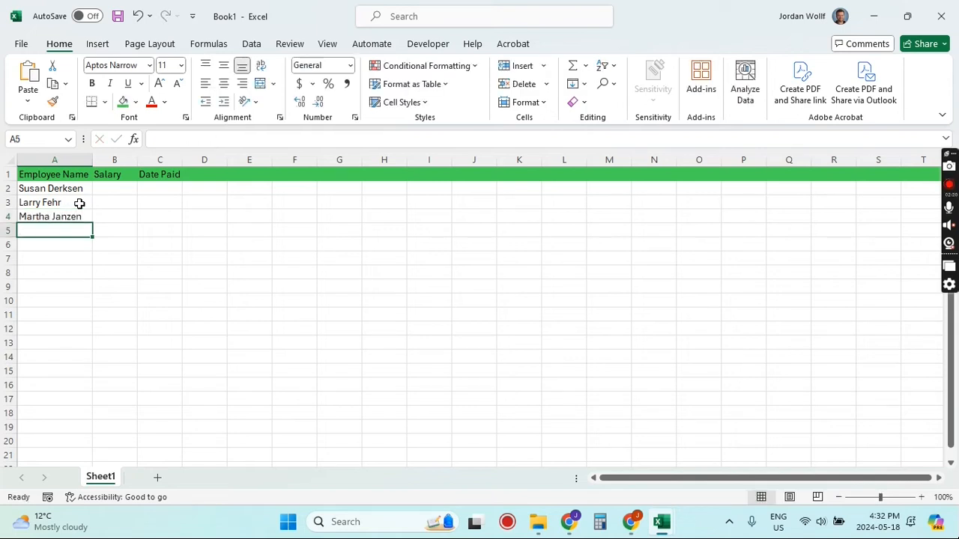
type("Stephen")
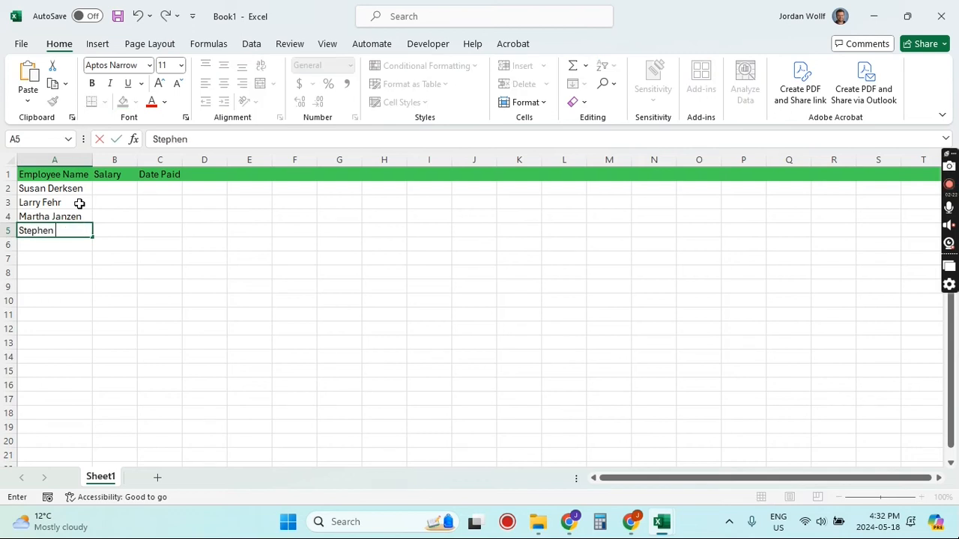
type(" Wiebe")
key("Return")
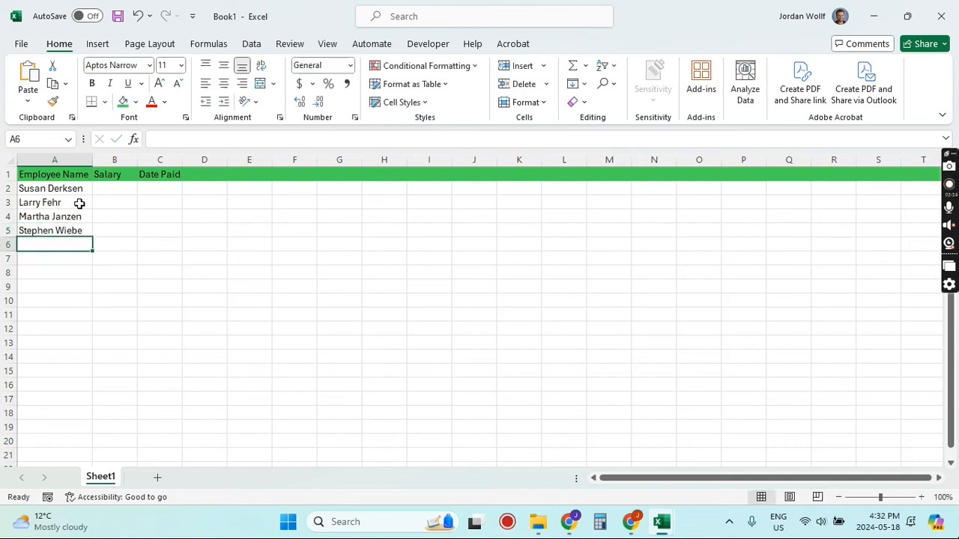
Step: Enter salaries 64000, 62000, 35000 and 24000 in cells B2 through B5
key("Right")
key("Up")
key("Up")
key("Up")
key("Up")
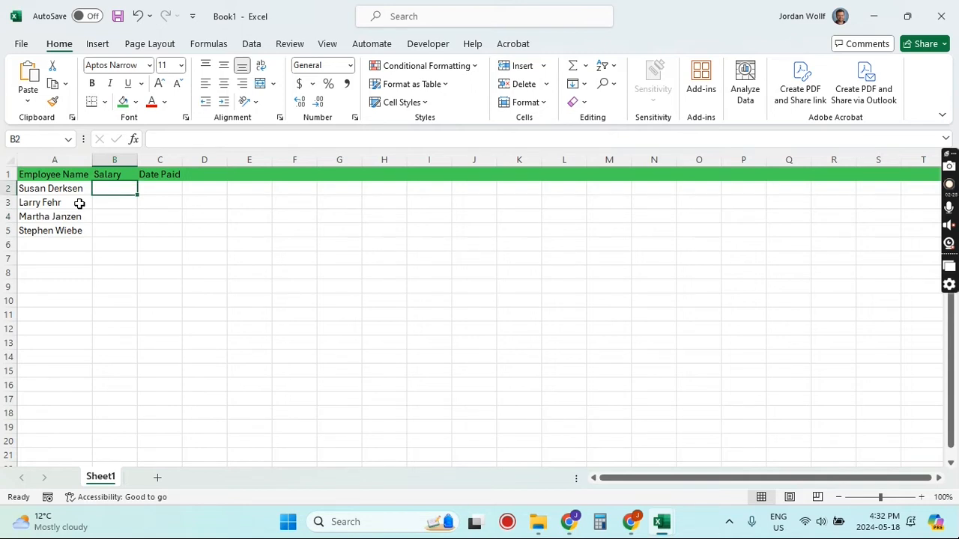
type("64000")
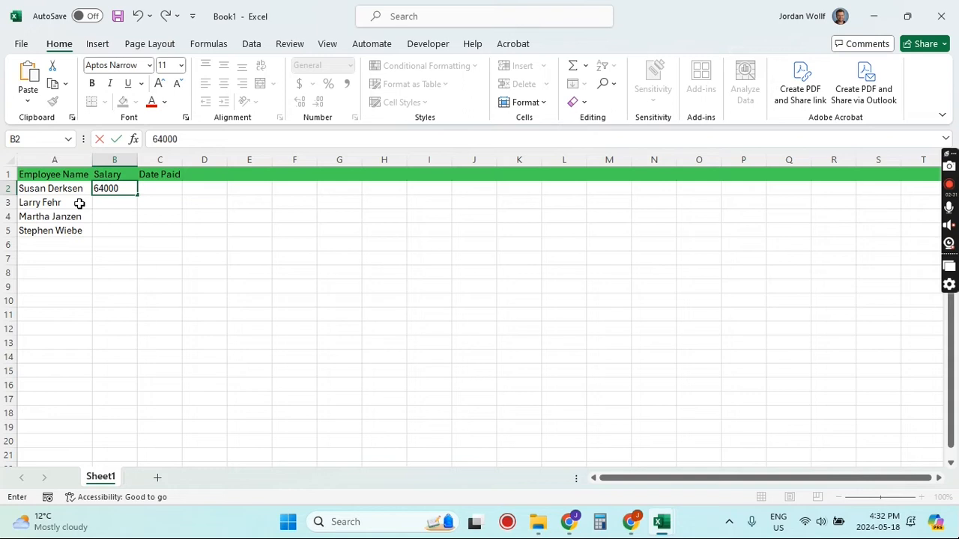
key("Return")
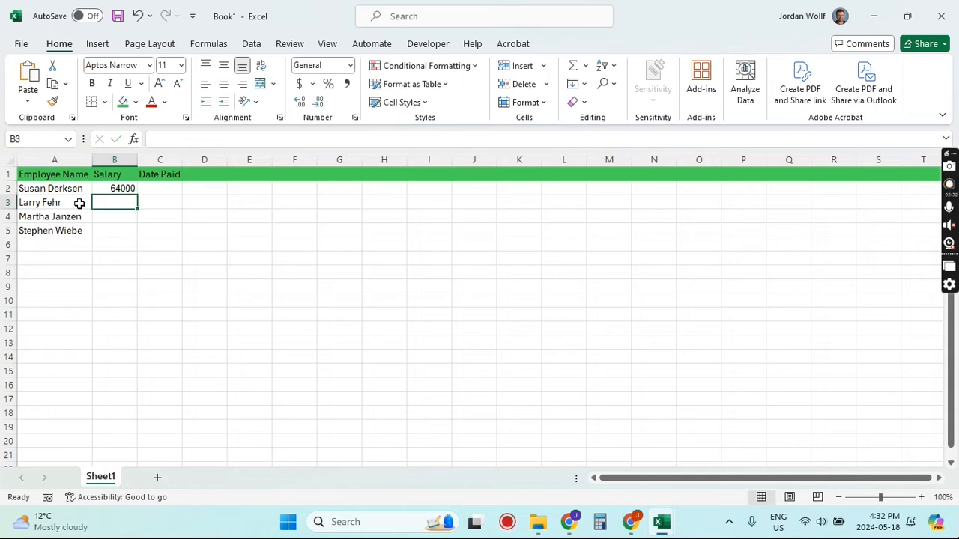
type("62000")
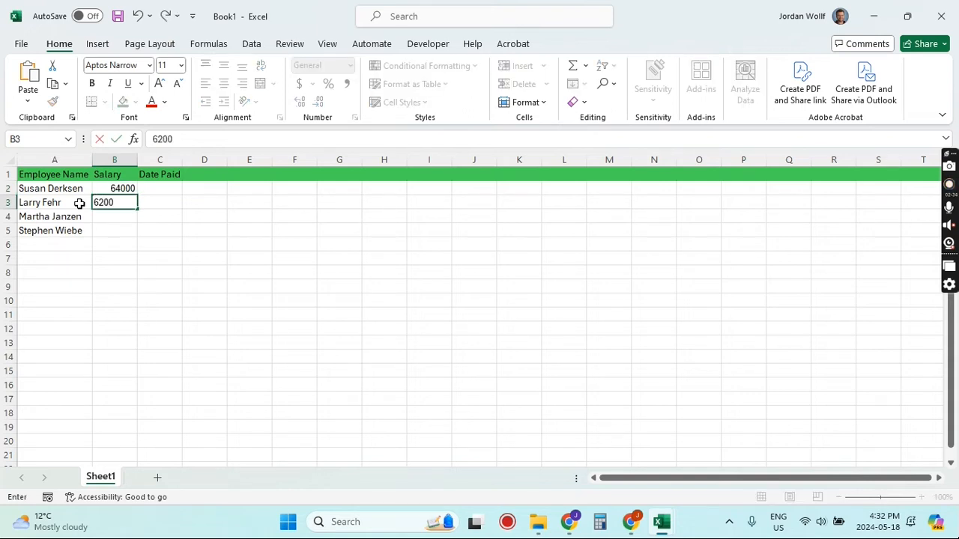
key("Return")
type("35000")
key("Return")
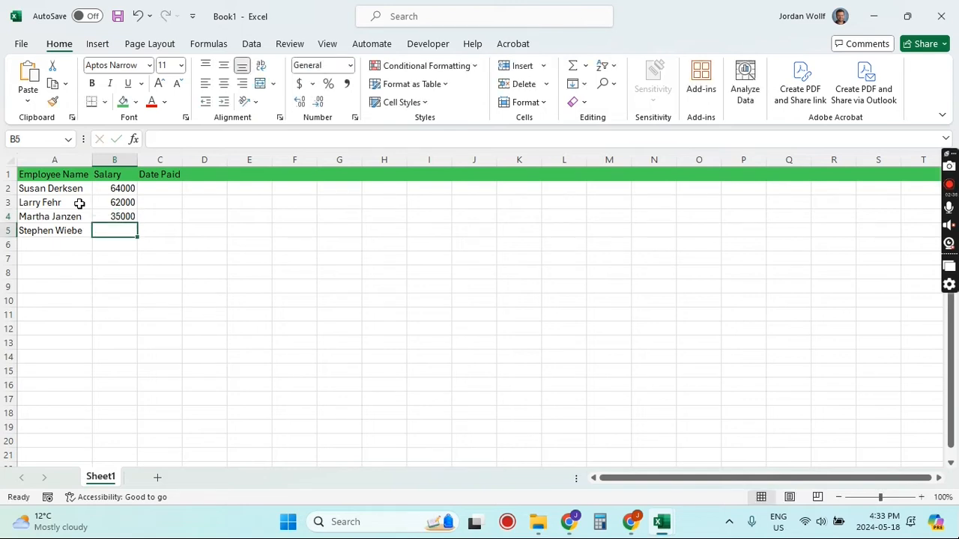
type("2400")
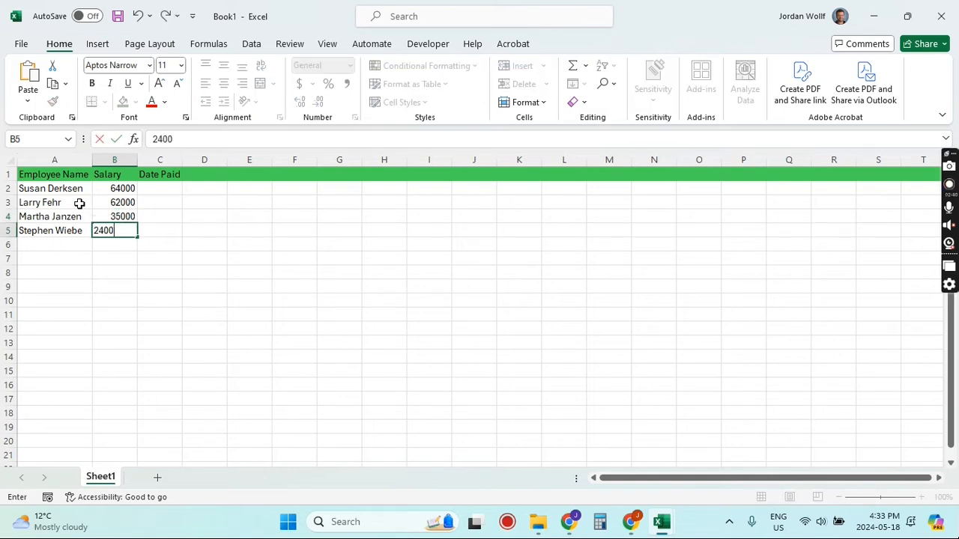
key("Return")
Step: Apply the Accounting number format to the whole Salary column B
key("Down")
key("Down")
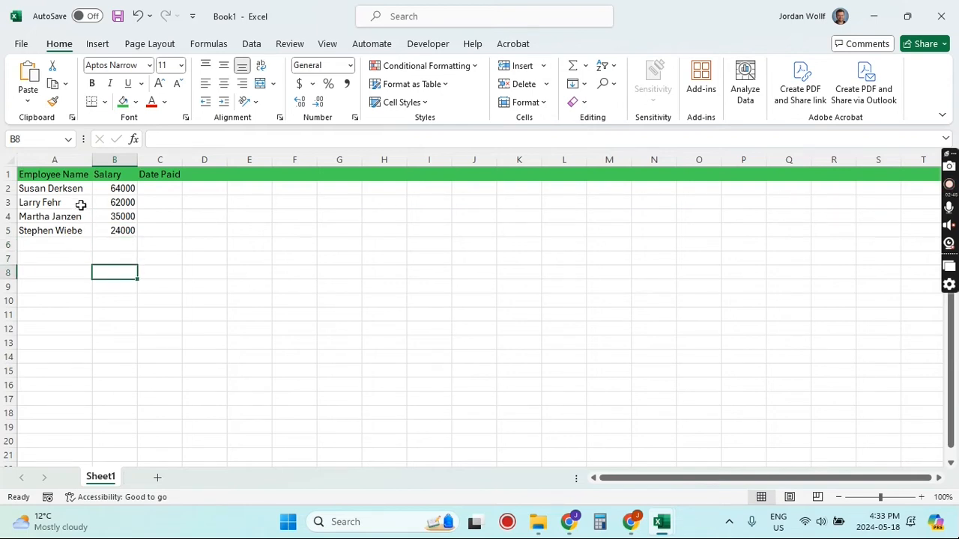
left_click(113, 159)
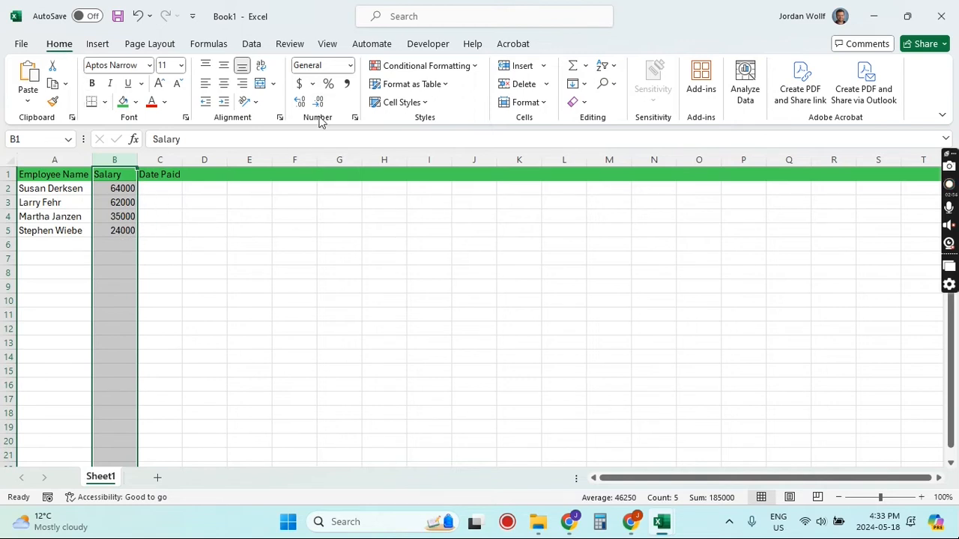
left_click(300, 85)
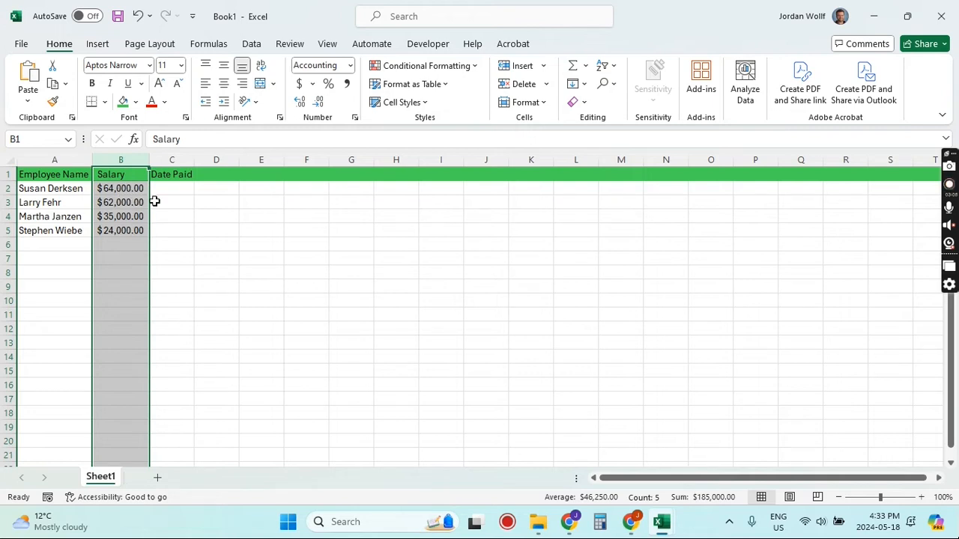
Step: Decrease the salaries' decimal places, then increase them back to two decimals
left_click(299, 102)
left_click(300, 102)
left_click(301, 103)
left_click(301, 102)
left_click(301, 102)
left_click(301, 103)
left_click(301, 103)
left_click(300, 103)
left_click(301, 103)
left_click(300, 103)
double_click(317, 102)
double_click(317, 102)
double_click(317, 102)
double_click(317, 103)
double_click(318, 103)
left_click(317, 102)
left_click(318, 103)
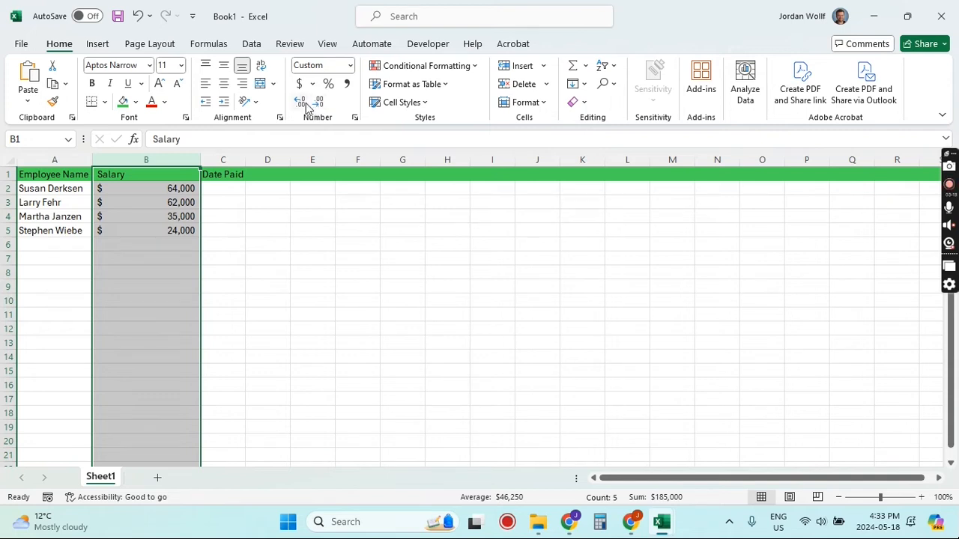
left_click(304, 105)
left_click(304, 105)
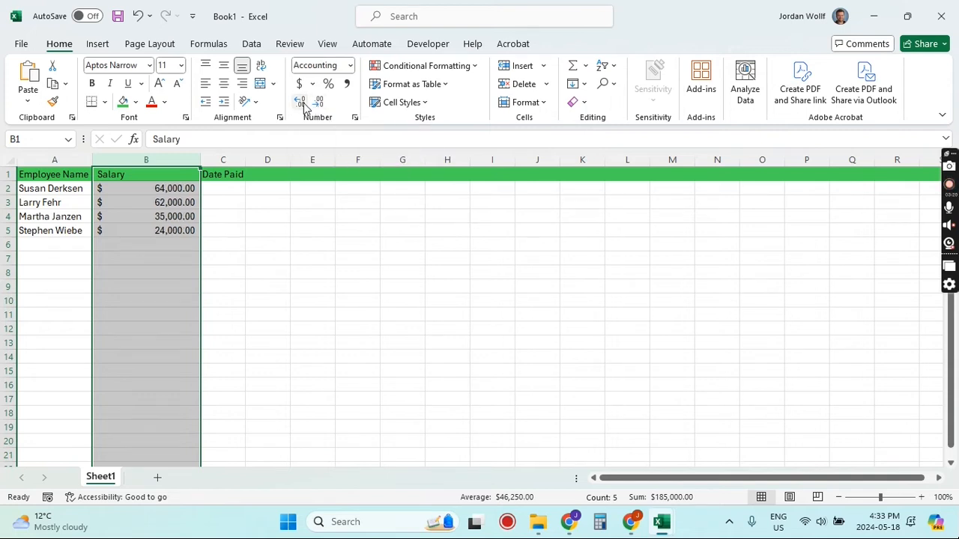
Step: Autofit column B's width to fit the salary values
left_click(220, 230)
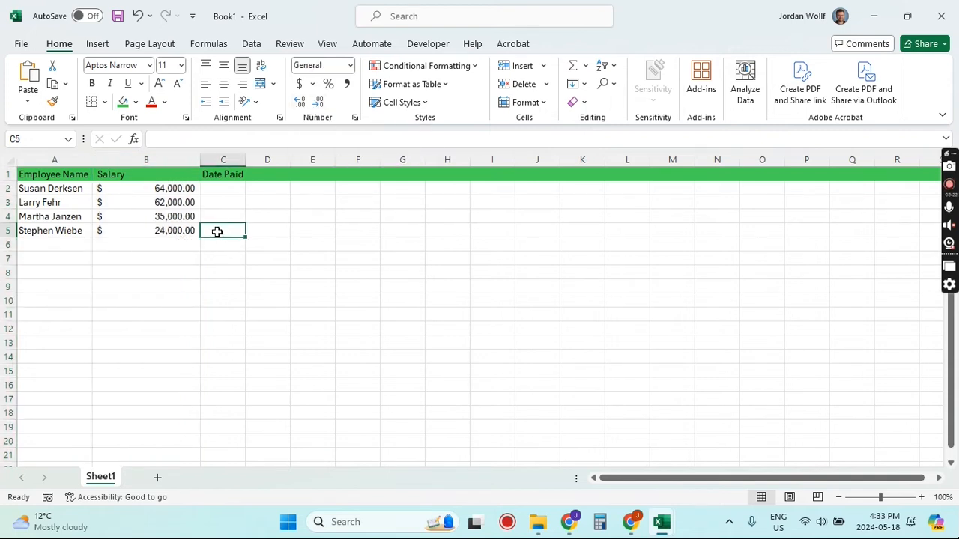
double_click(199, 160)
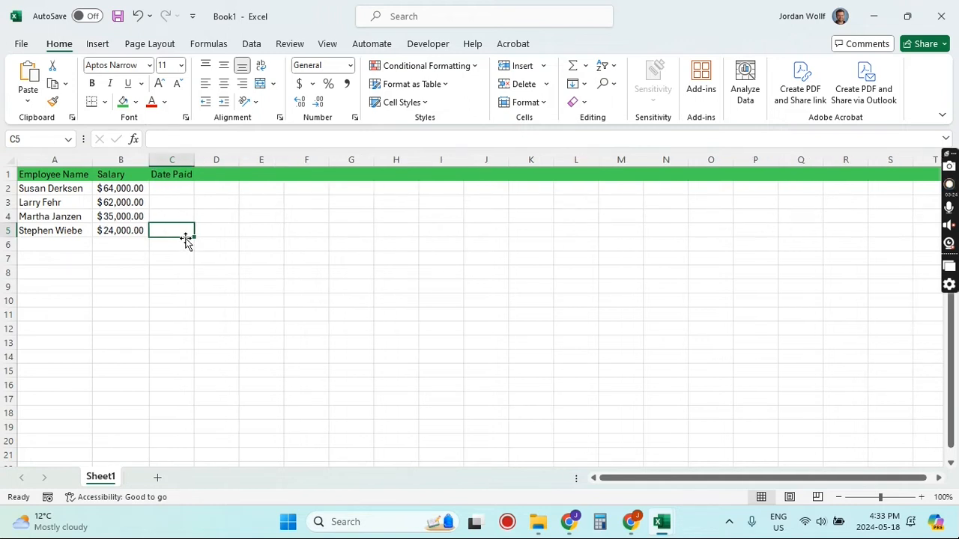
Step: Format the whole Date Paid column C with the 14-Mar-12 date type
left_click(178, 190)
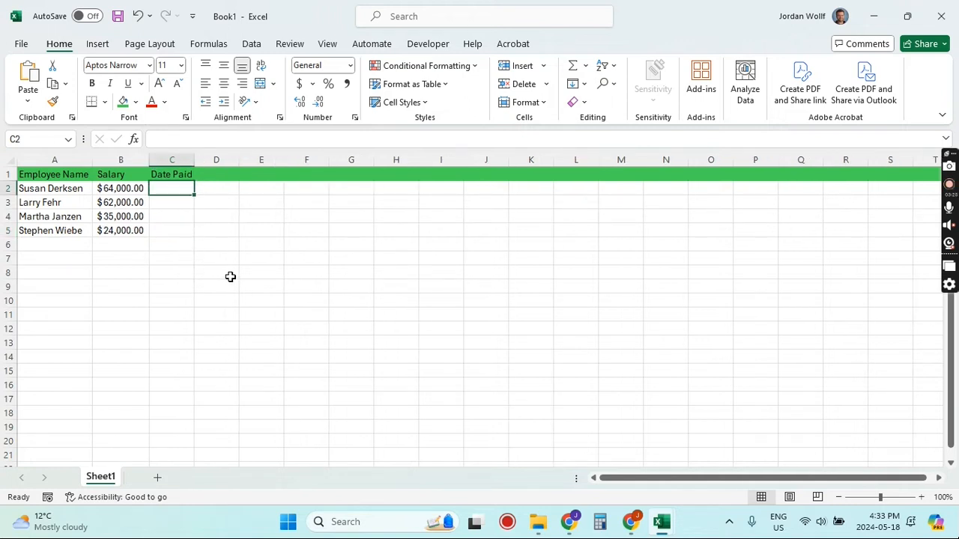
left_click(173, 159)
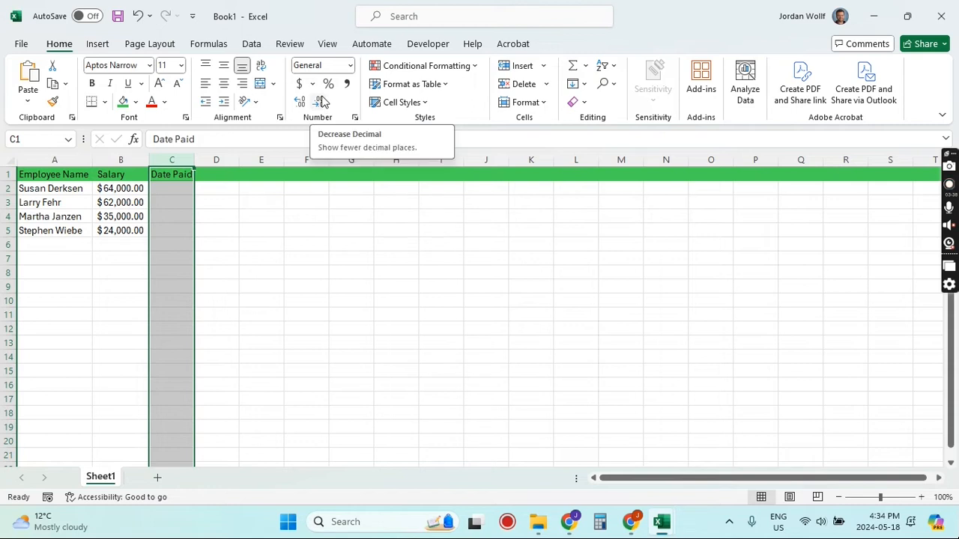
left_click(355, 119)
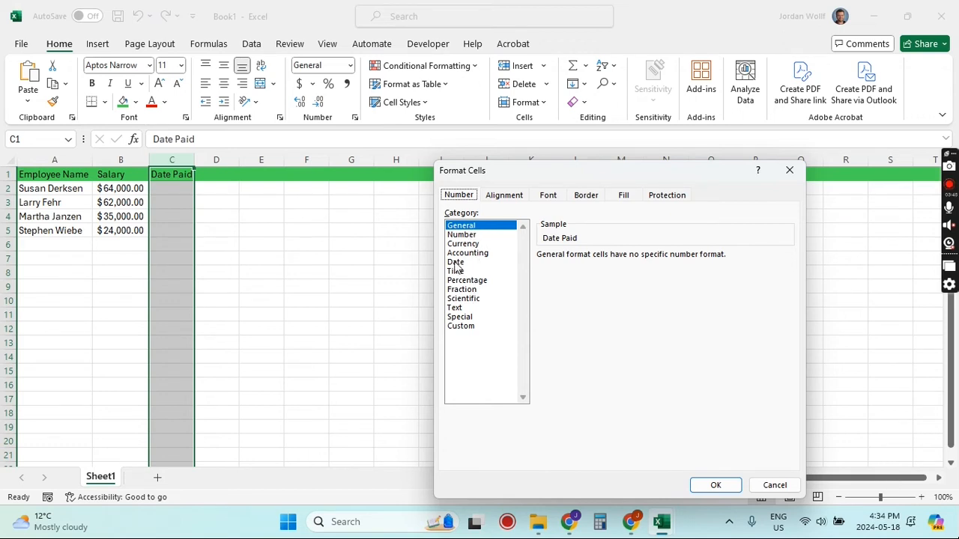
left_click(455, 262)
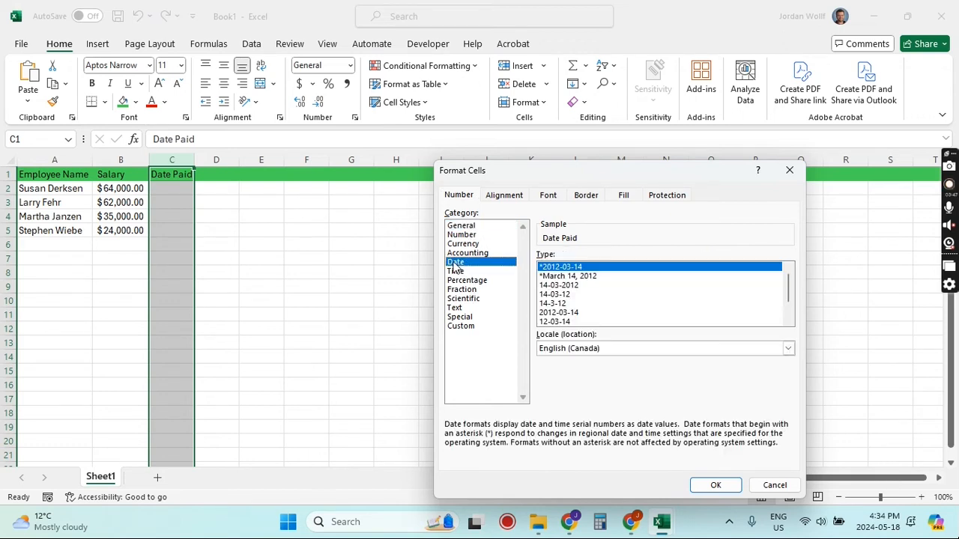
left_click(573, 298)
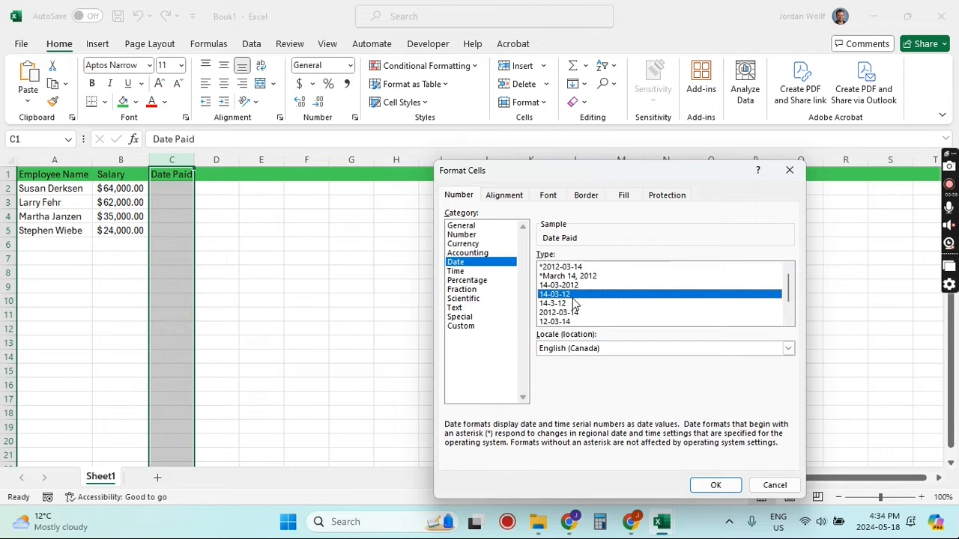
scroll(575, 298, "down", 1)
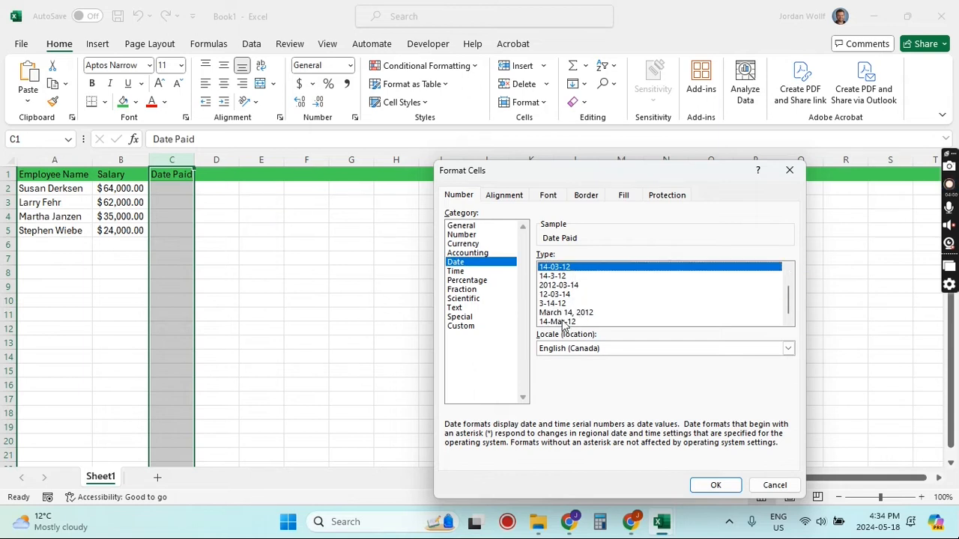
left_click(564, 322)
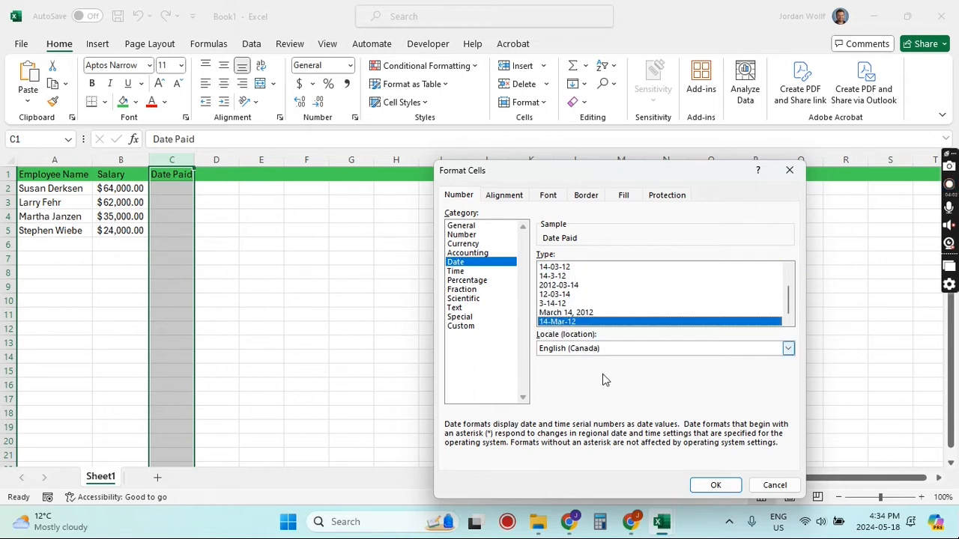
left_click(714, 487)
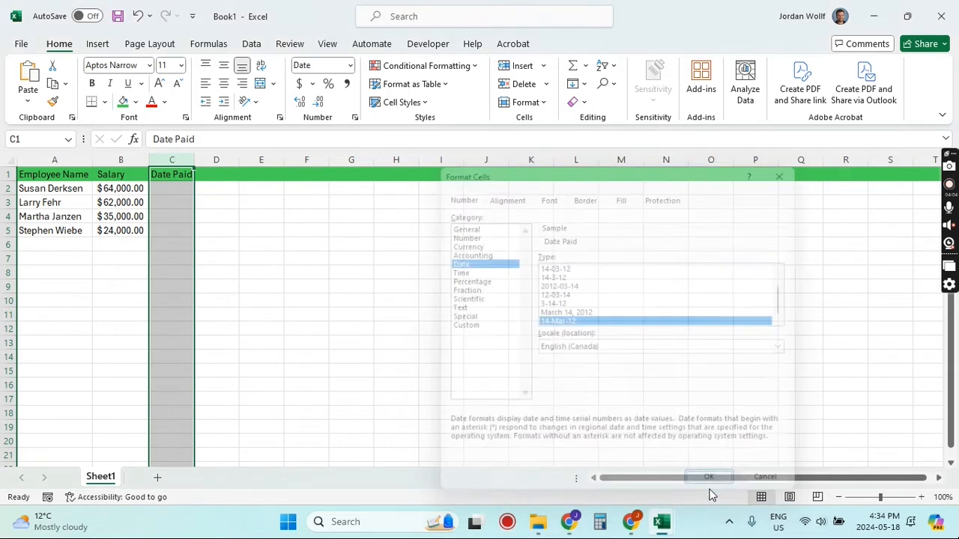
Step: Enter payment dates 5-26, 5-26 and 5-22 in cells C2 through C4
left_click(171, 194)
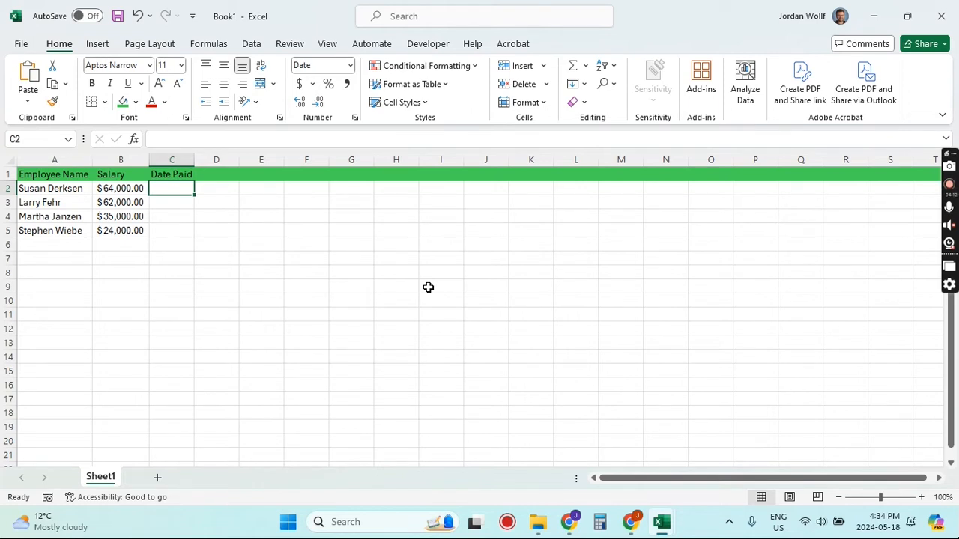
type("5-26")
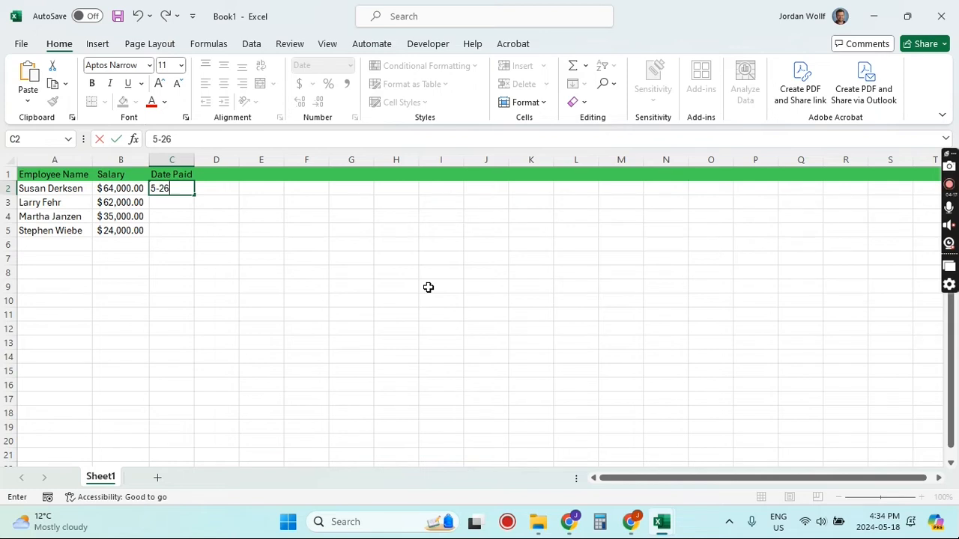
key("Return")
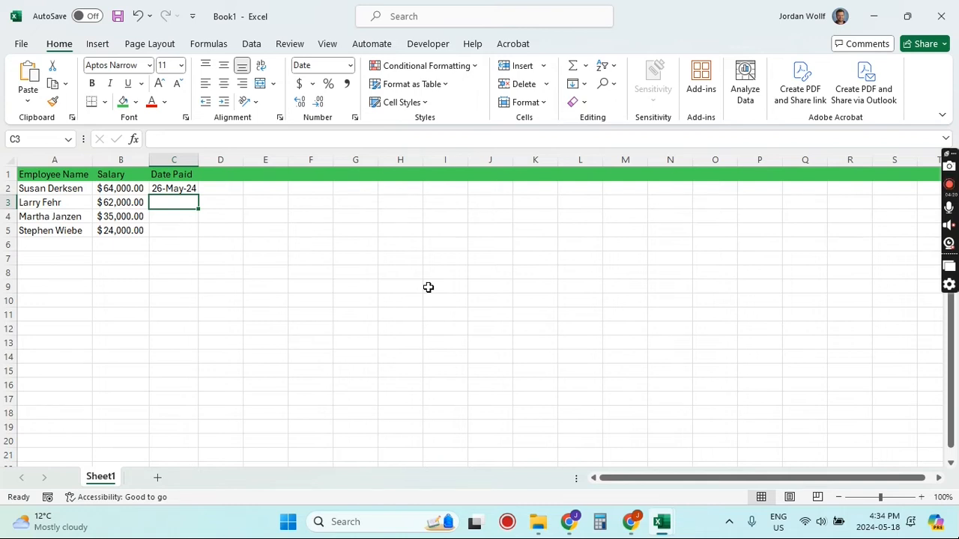
type("5-2")
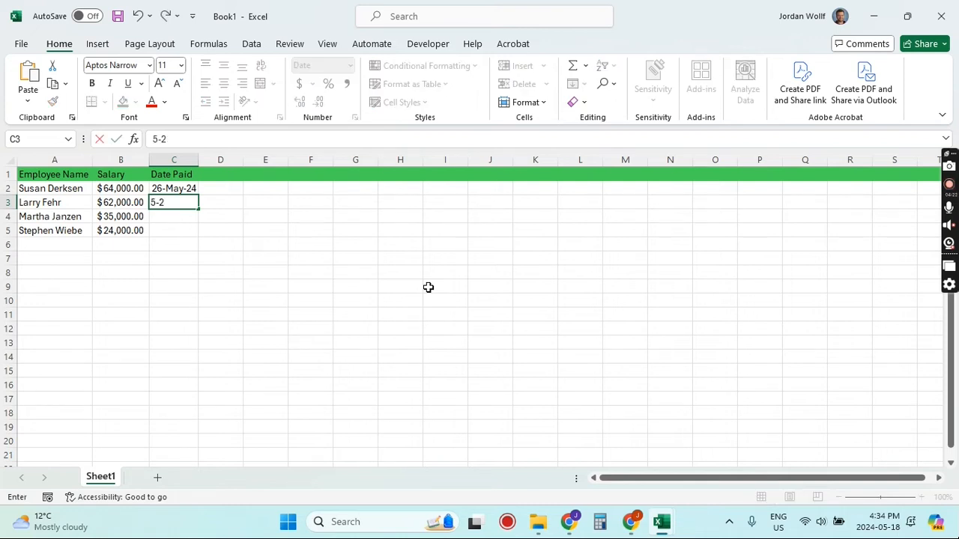
type("6")
key("Return")
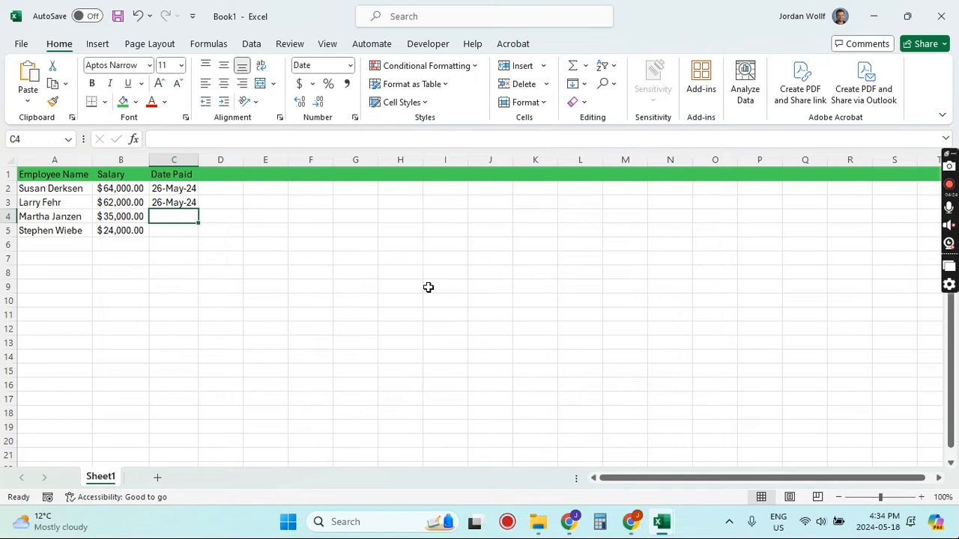
type("5")
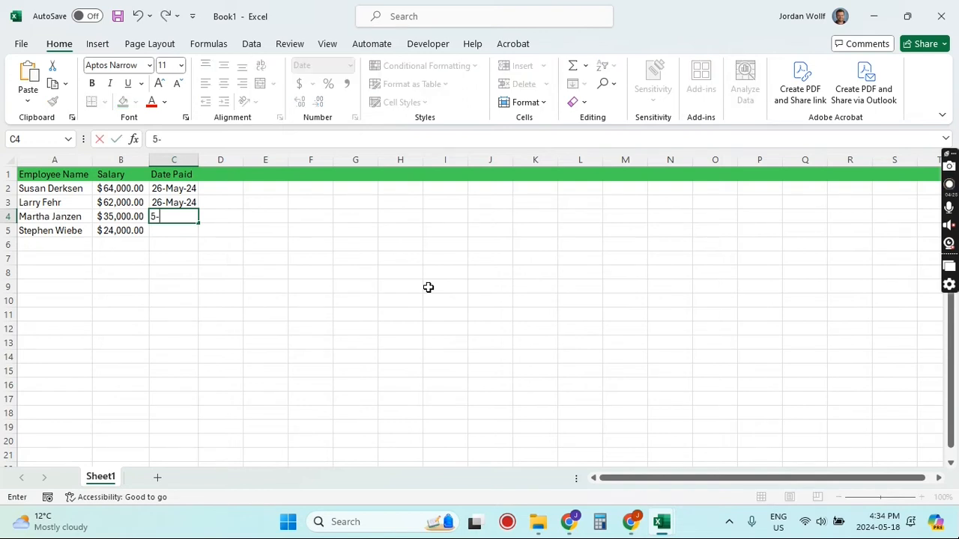
type("-22")
key("Return")
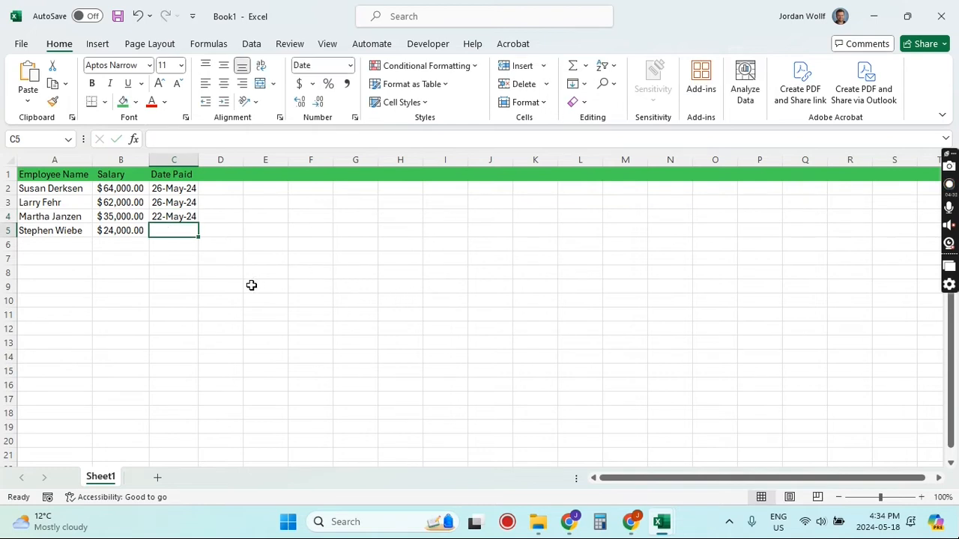
Step: Enter three more employees' first names in cells A6 through A8
left_click(67, 247)
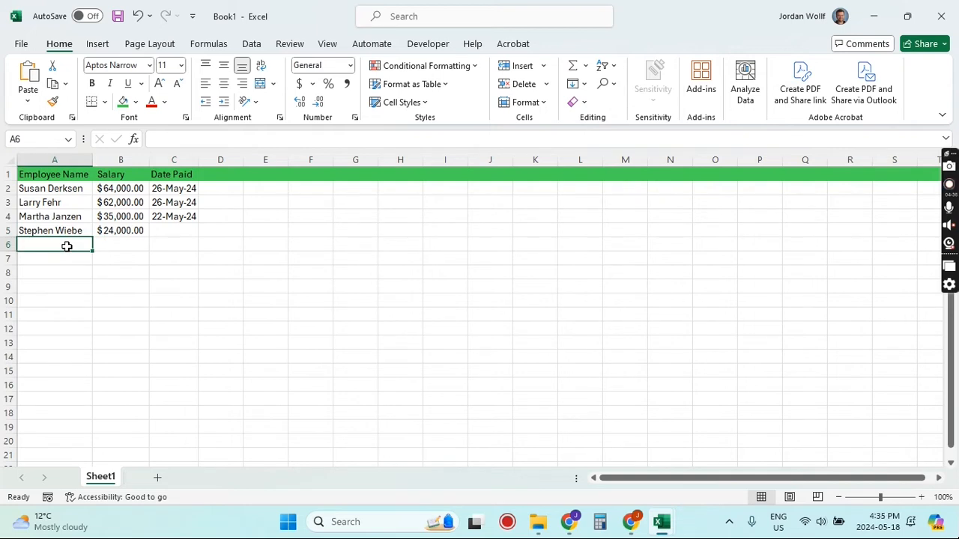
type("Rudy")
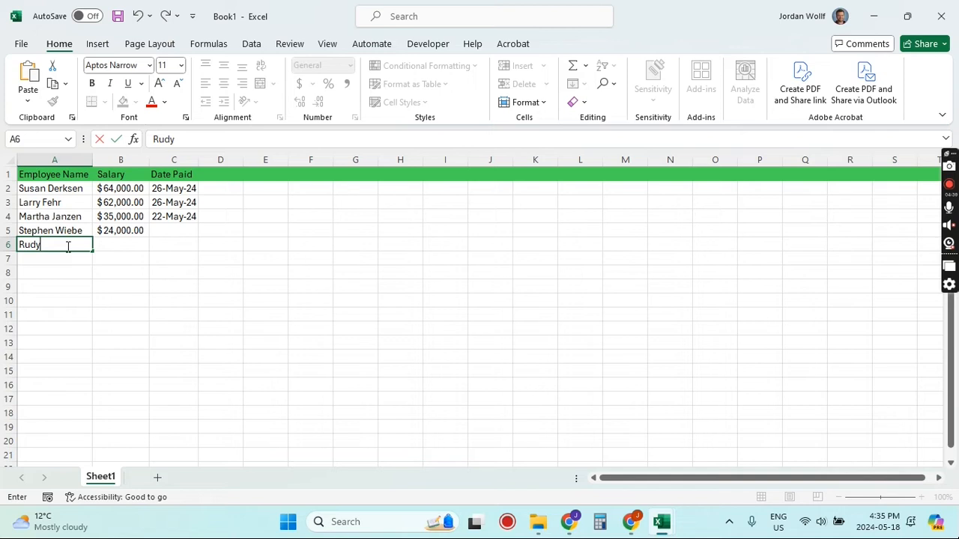
key("Return")
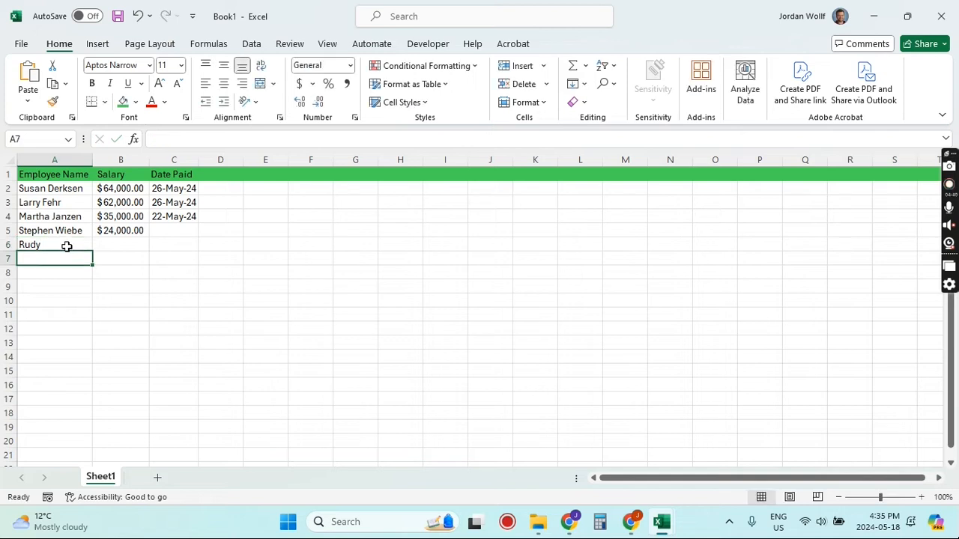
type("Terry")
key("Return")
type("Nan")
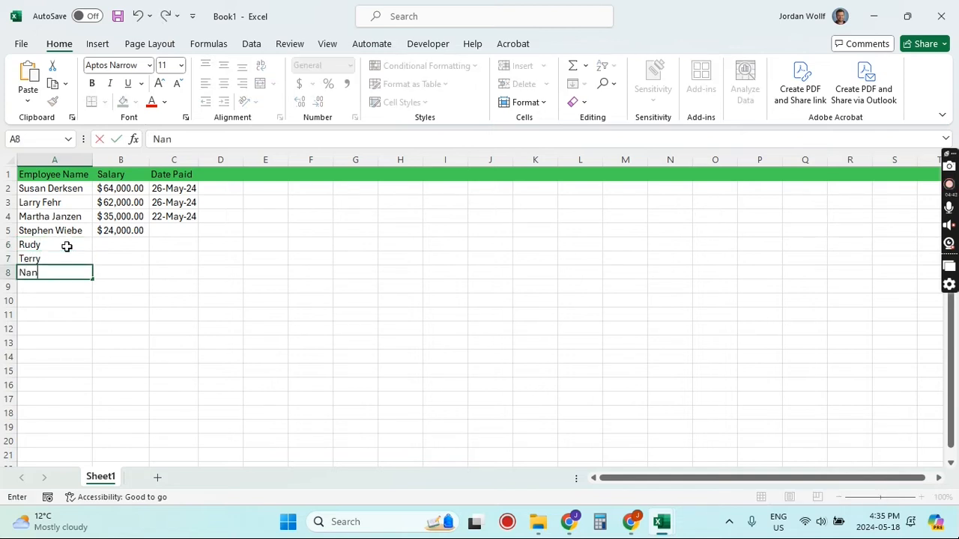
type("cy")
key("Return")
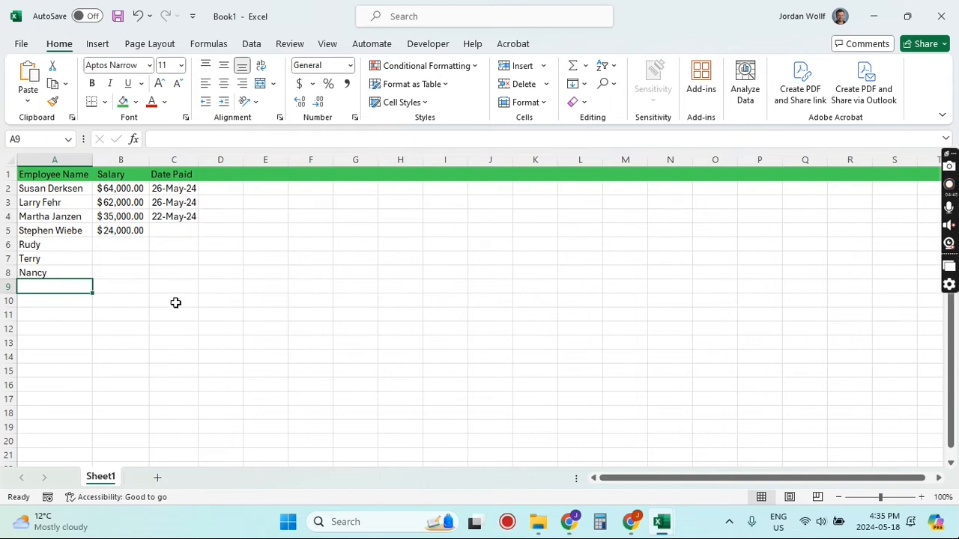
Step: Fill a daily date series from C4 down to C8
left_click(183, 220)
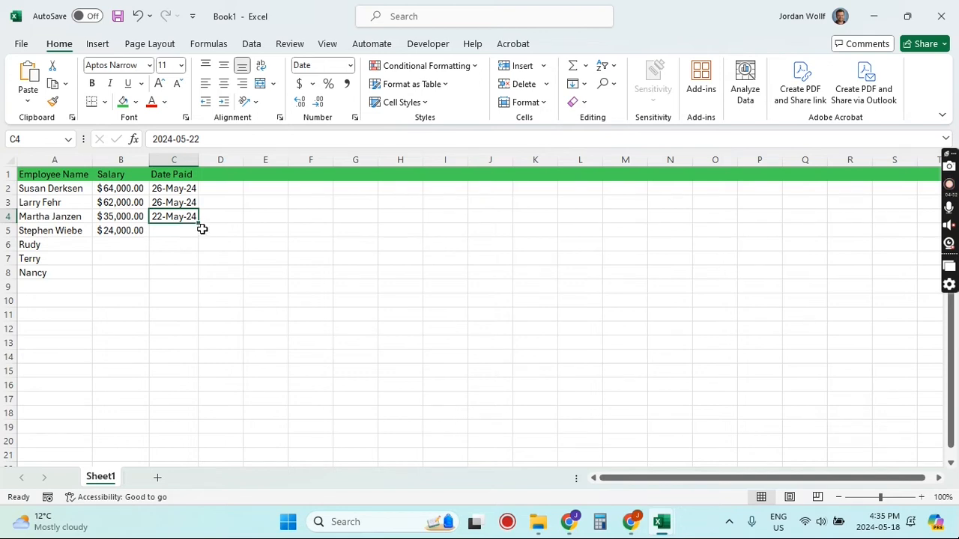
left_click_drag(199, 222, 186, 283)
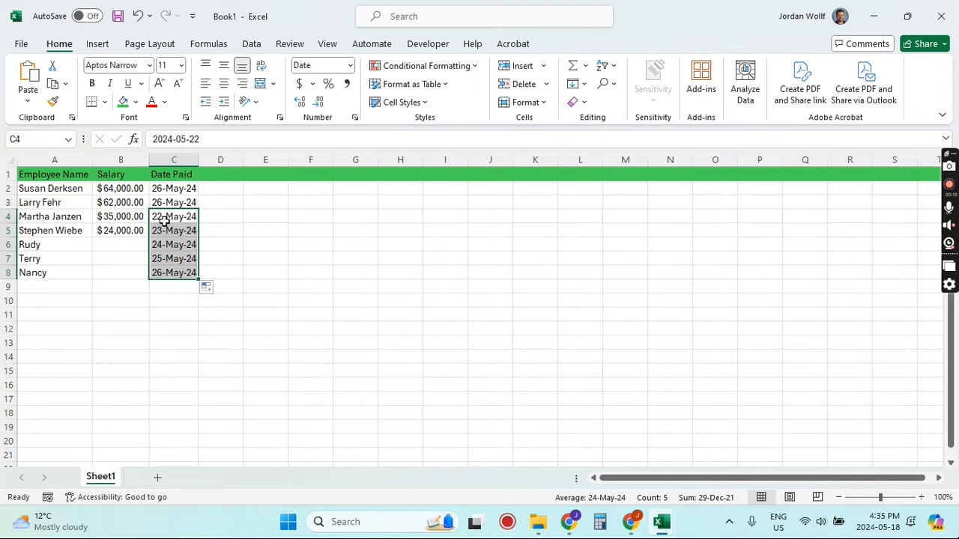
left_click(229, 244)
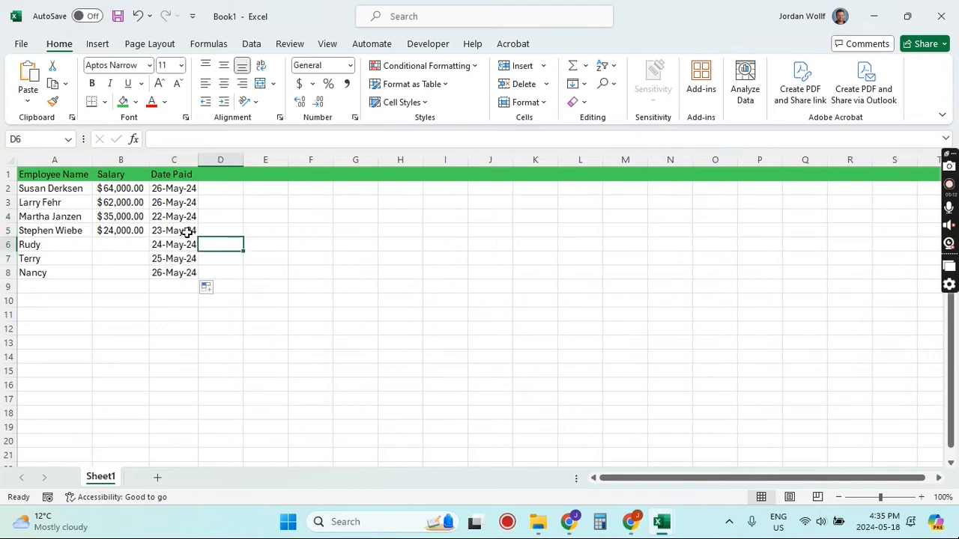
Step: Copy the date in C4 and paste it into cells C5 through C8
left_click(180, 218)
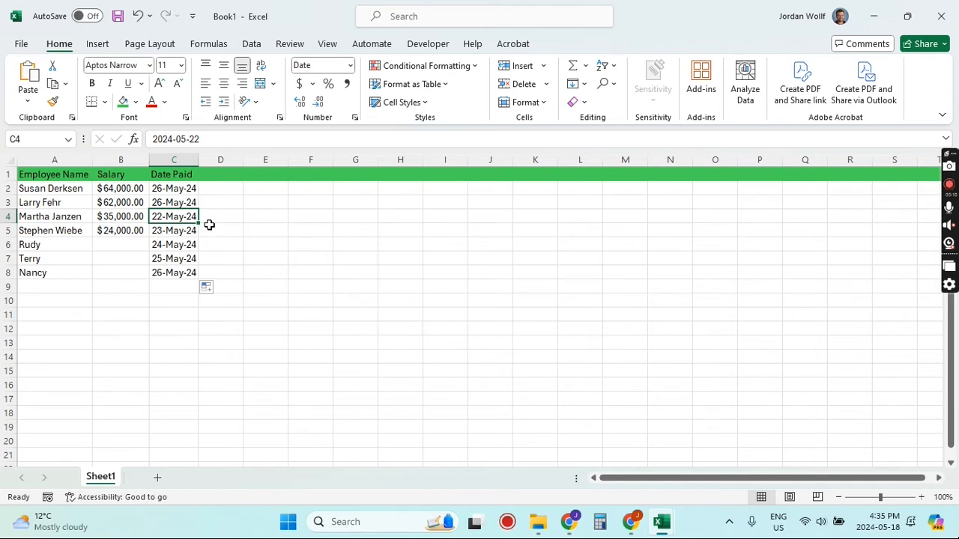
key("ctrl+c")
left_click_drag(180, 231, 177, 276)
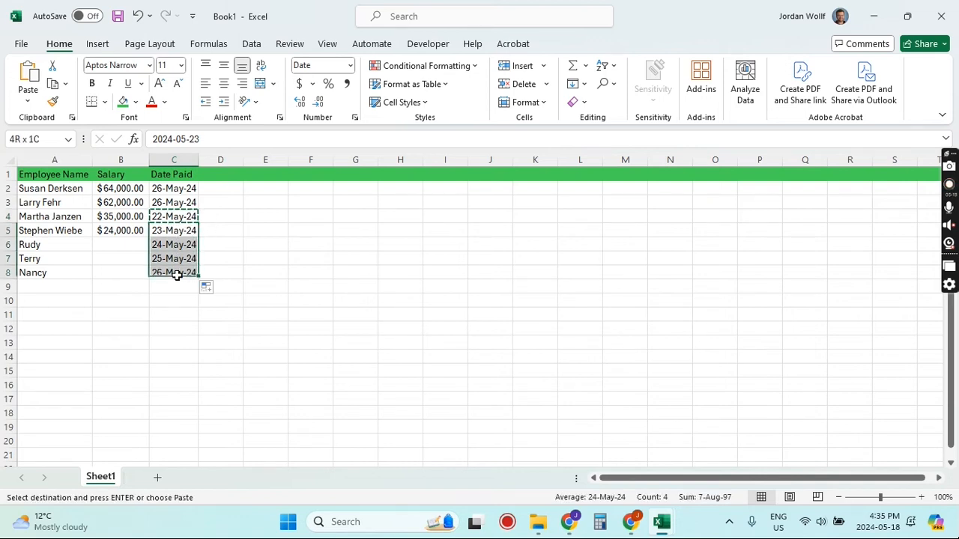
key("ctrl+v")
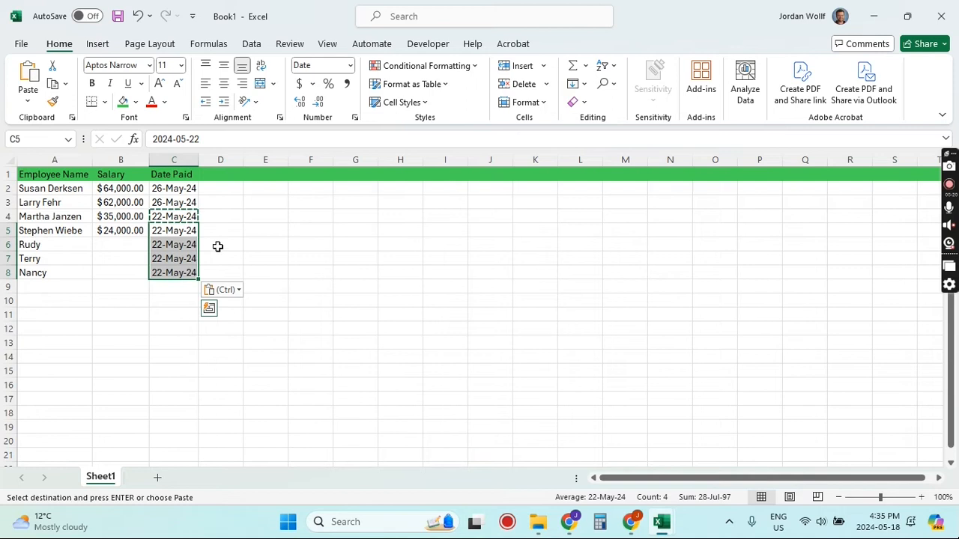
left_click(234, 234)
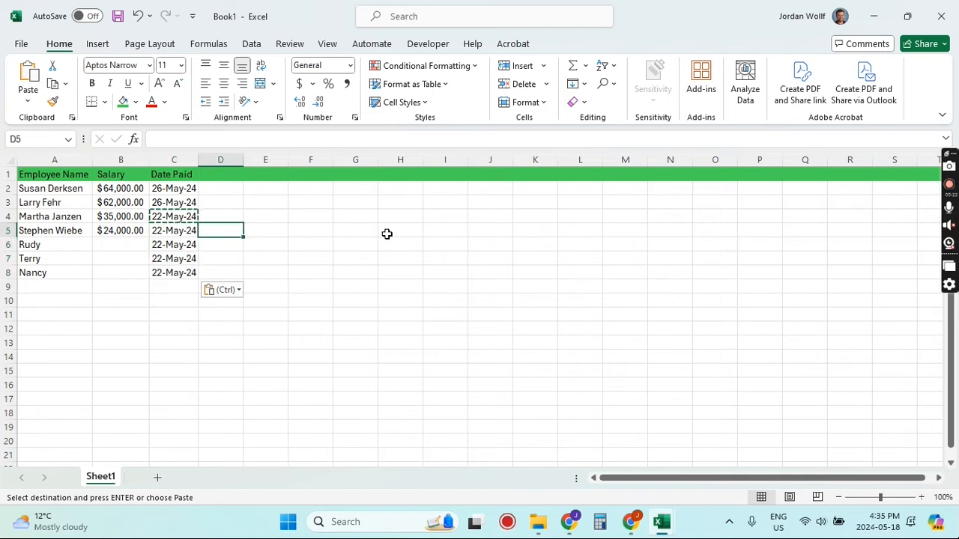
Step: Enter the numbers 1, 2, 3 and 4 in cells G5 through G8
left_click(362, 234)
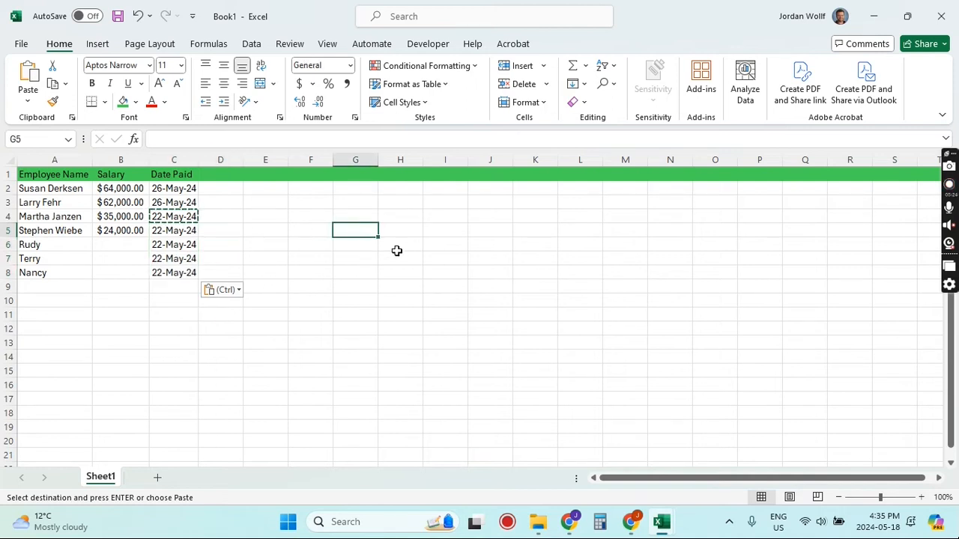
type("1")
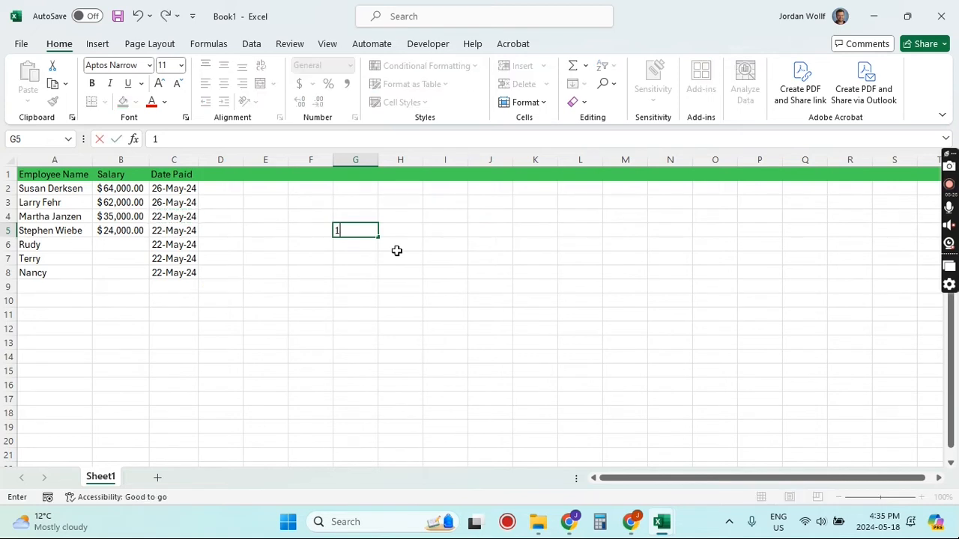
key("Return")
type("2")
key("Return")
type("3")
key("Return")
type("4")
key("Return")
Step: Select G5:G8 and extend the number series down to row 20
left_click(375, 234)
left_click(377, 277, "shift")
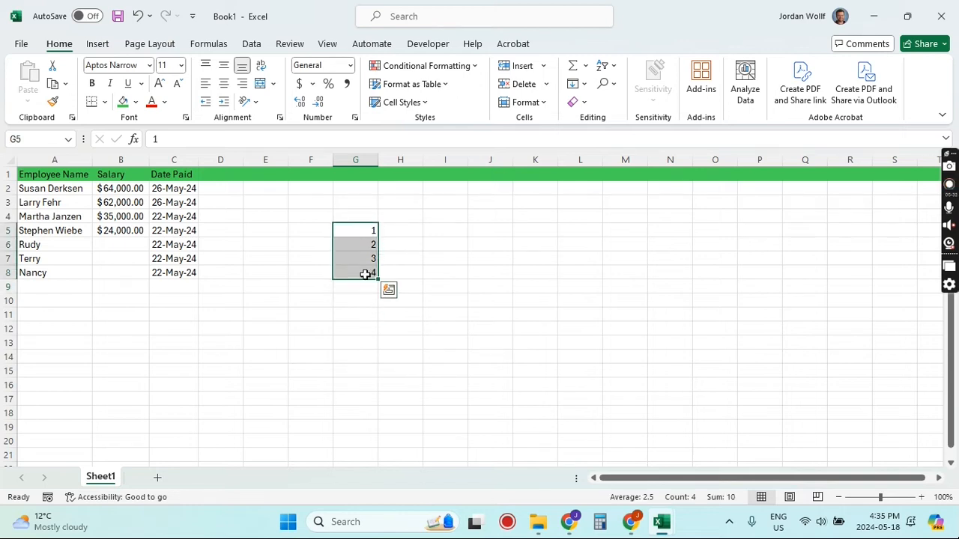
left_click_drag(378, 279, 382, 453)
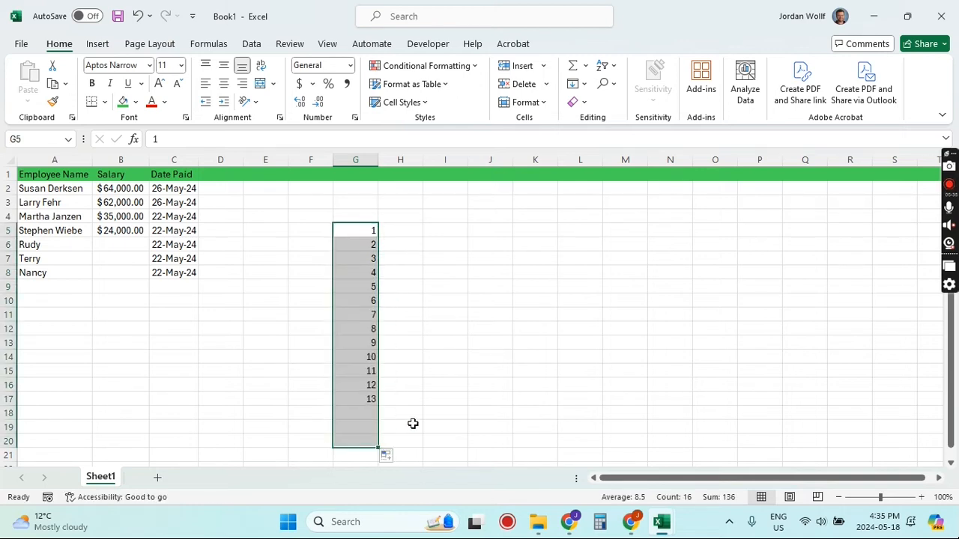
Step: Enter A, B and C in I5 through I7 and extend the repeating letter pattern down to row 17
left_click(436, 231)
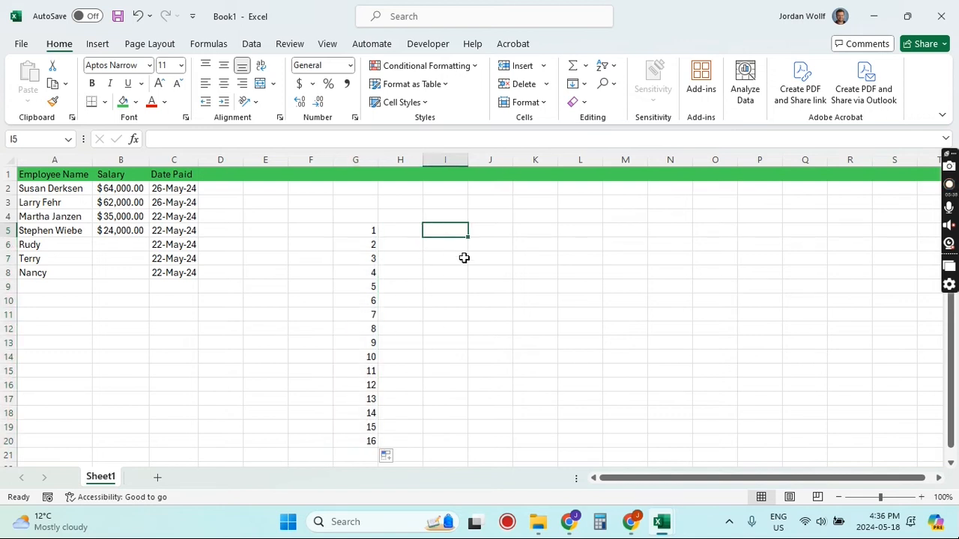
type("A")
key("Return")
type("B")
key("Return")
type("C")
key("Return")
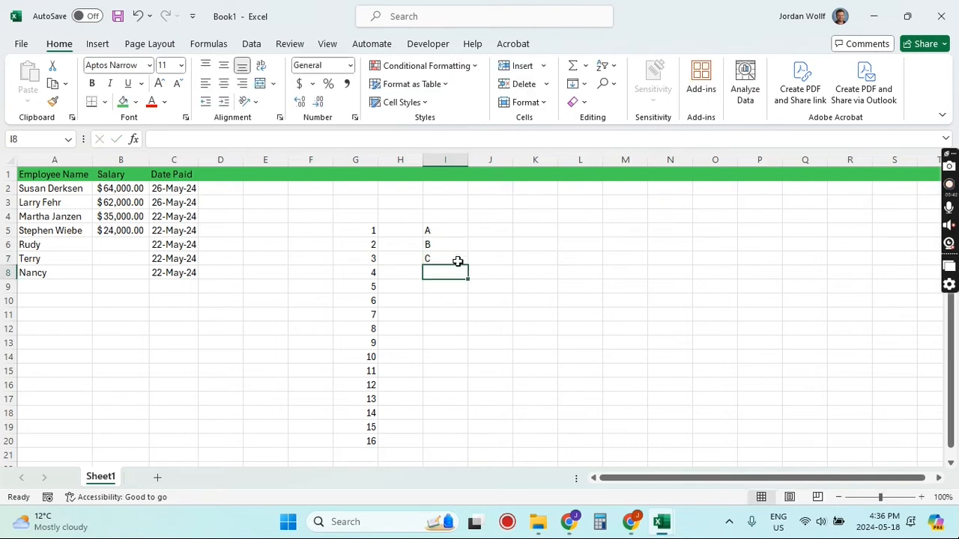
left_click_drag(455, 231, 474, 399)
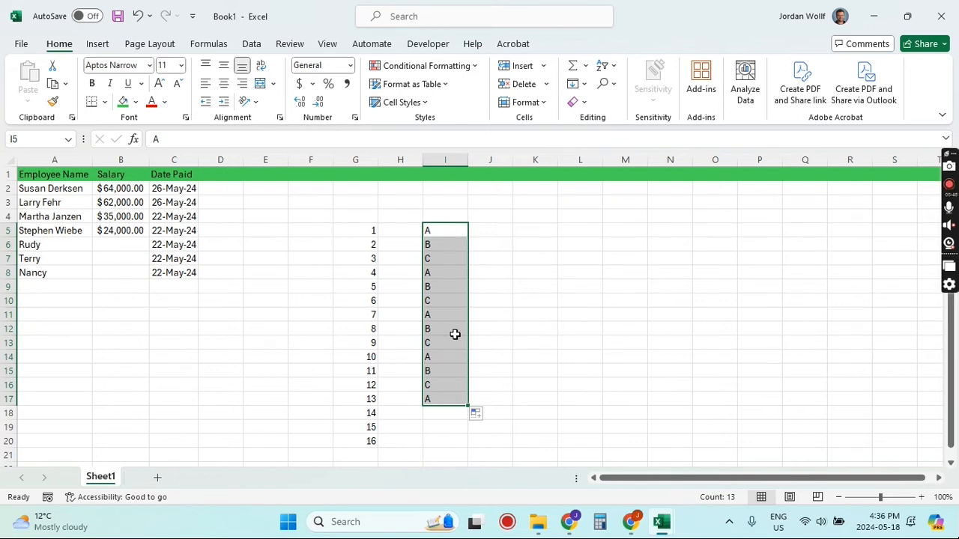
Step: Clear the demo number and letter series from F4:J20
left_click(496, 262)
left_click_drag(346, 243, 459, 453)
left_click_drag(310, 216, 470, 450)
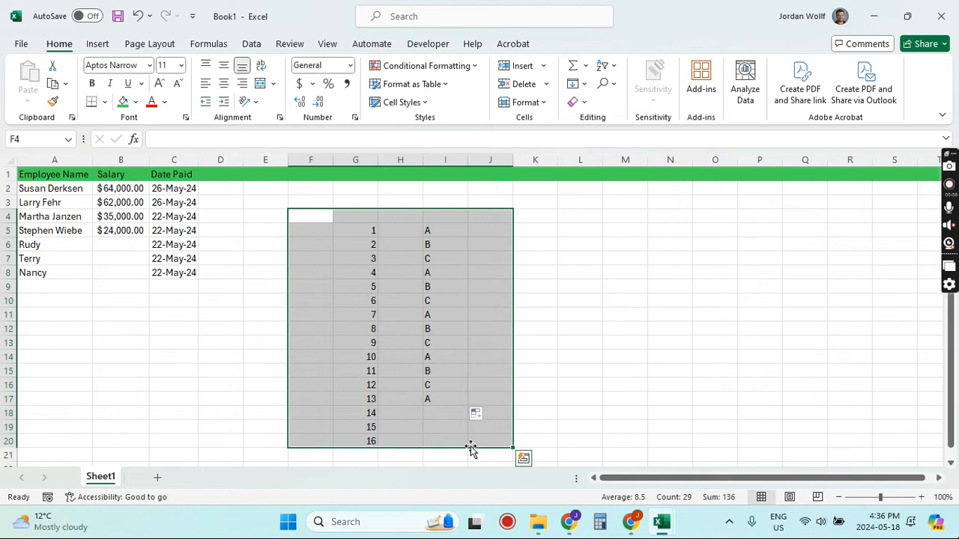
key("Delete")
left_click(605, 270)
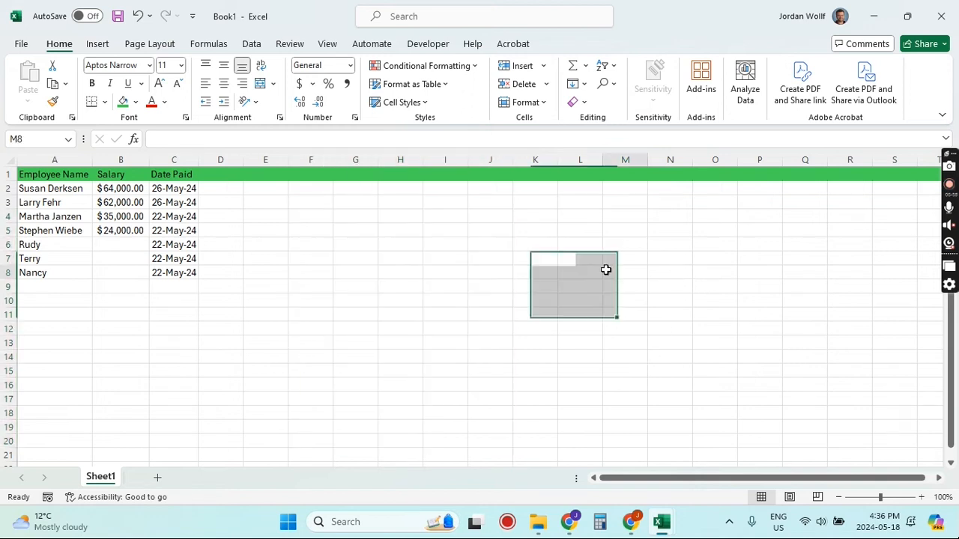
left_click(251, 229)
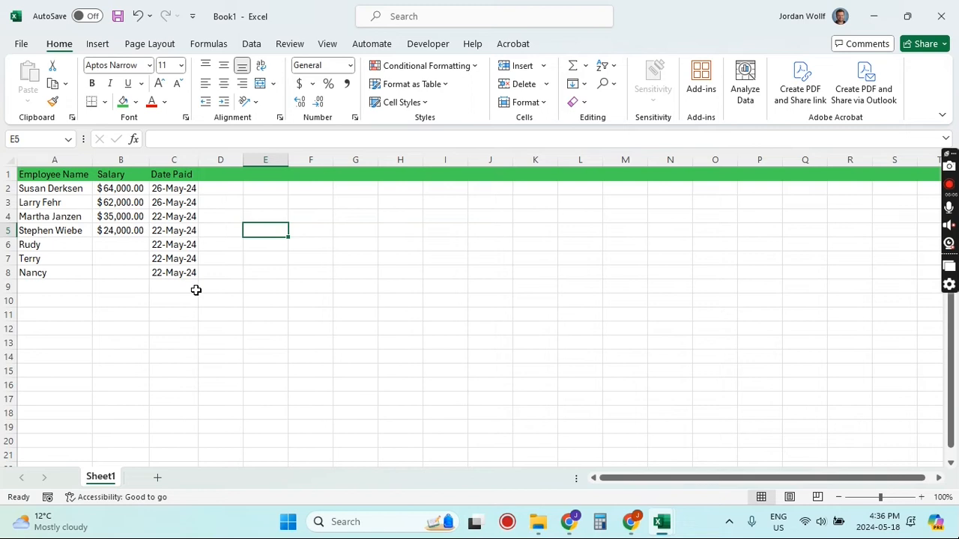
Step: Enter salaries 58000, 61,000 and 35000 in B6 through B8
left_click(125, 245)
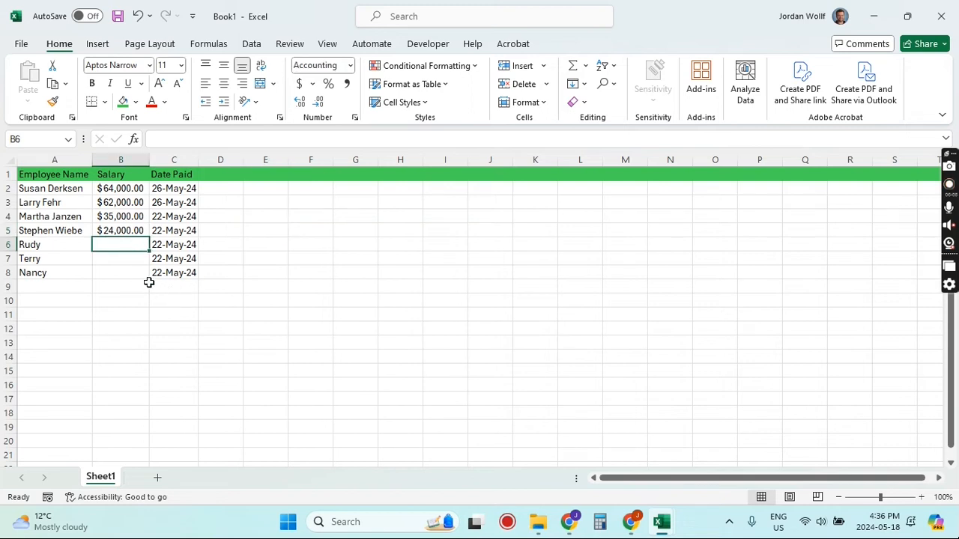
type("58000")
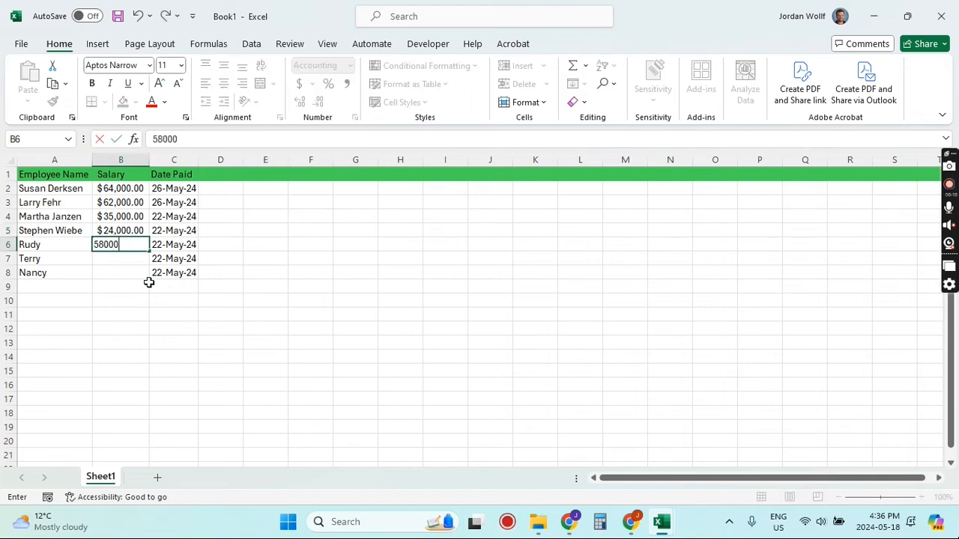
key("Return")
type("61,000")
key("Return")
type("35000")
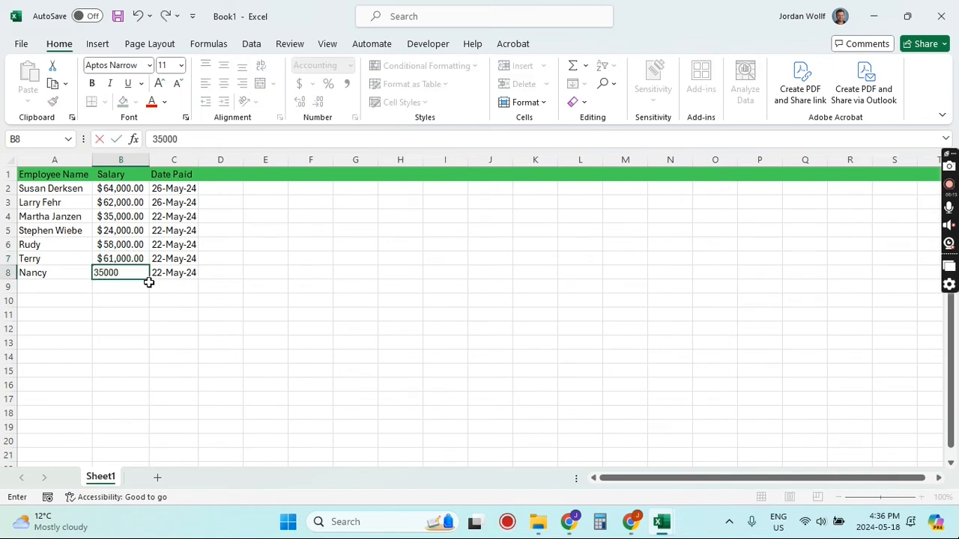
key("Return")
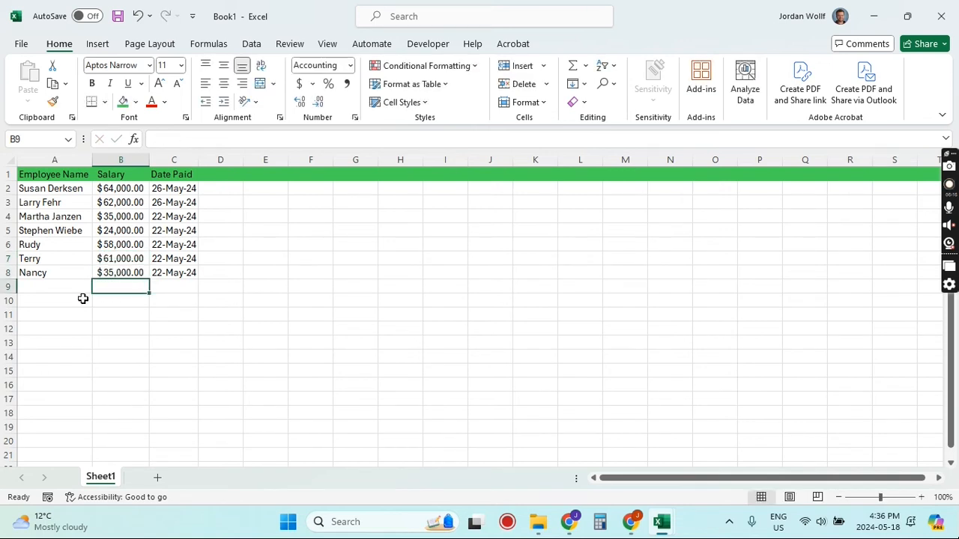
Step: Fill row 9 with the green fill color
left_click(9, 287)
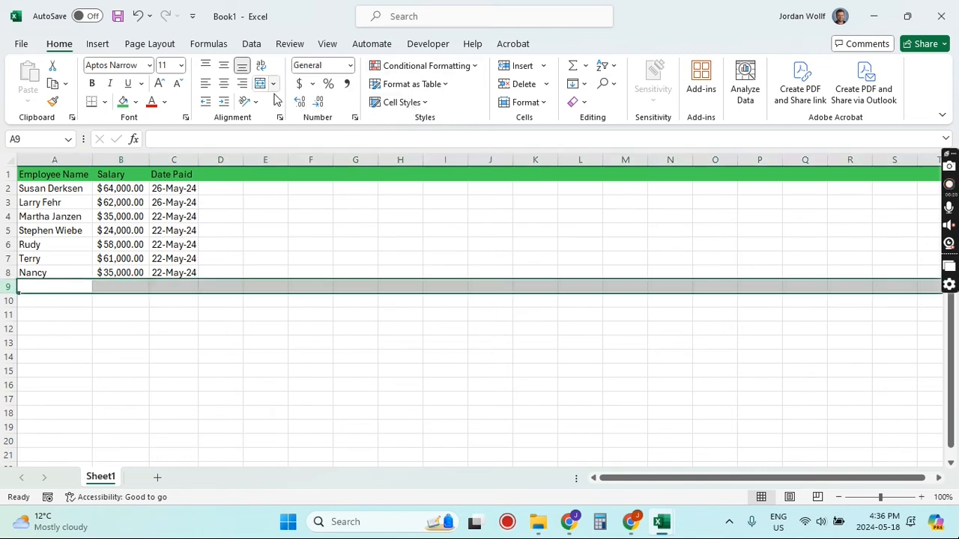
left_click(123, 102)
left_click(159, 386)
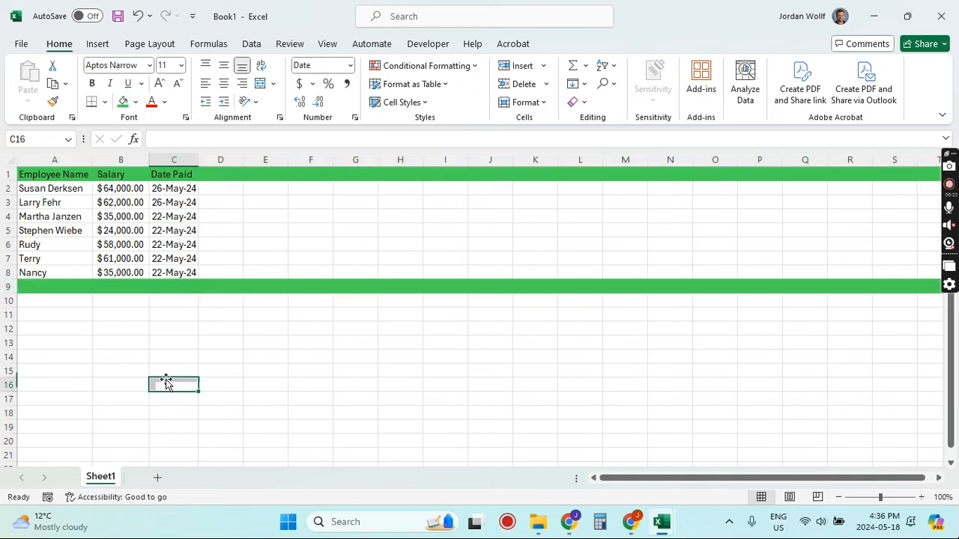
Step: Enter the formula =6*6 in B9
left_click(128, 286)
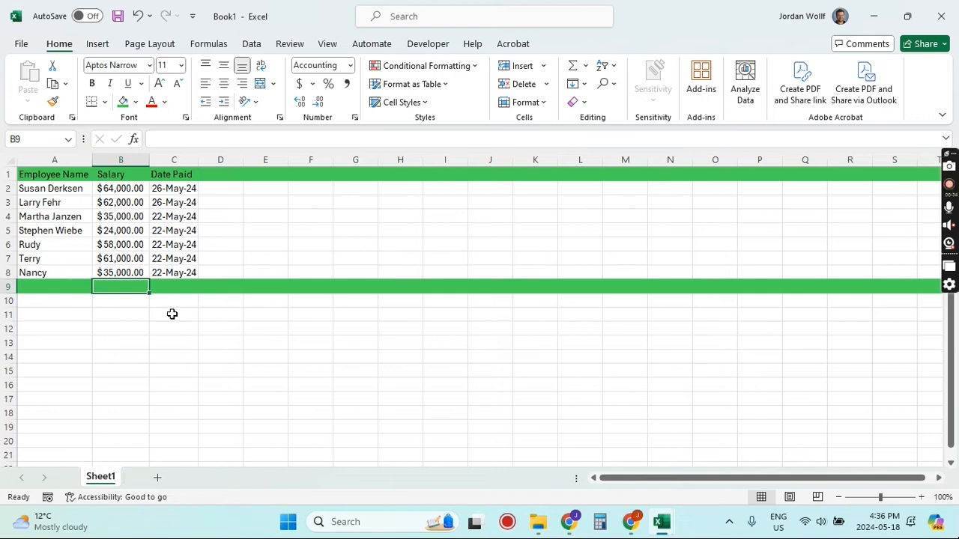
type("=")
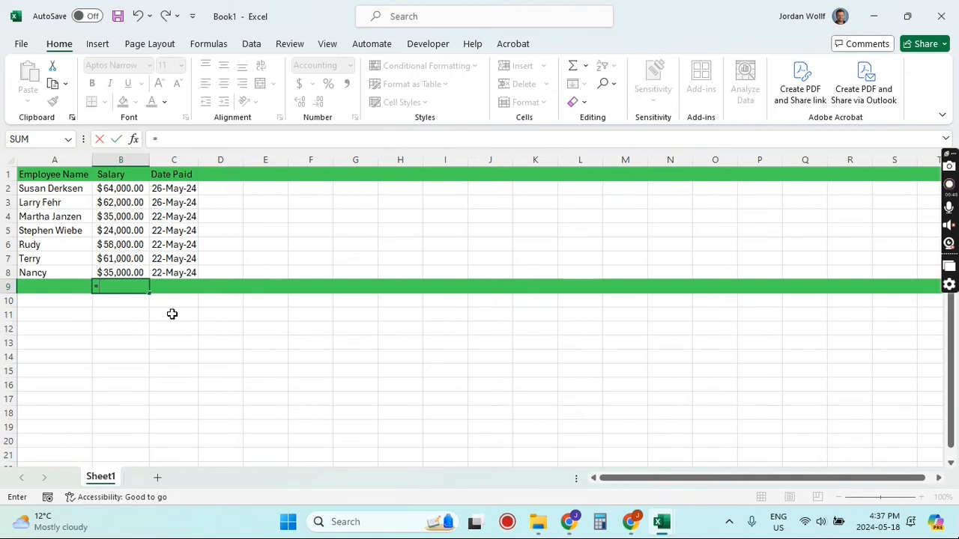
type("6")
key("Return")
key("Up")
key("Down")
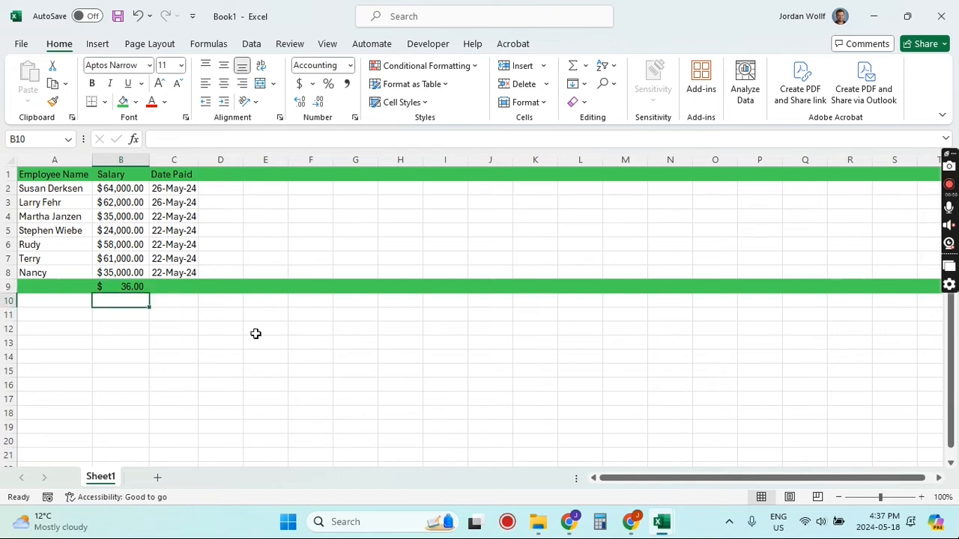
Step: Inspect the selected range and the formula stored in B9
left_click_drag(84, 199, 719, 436)
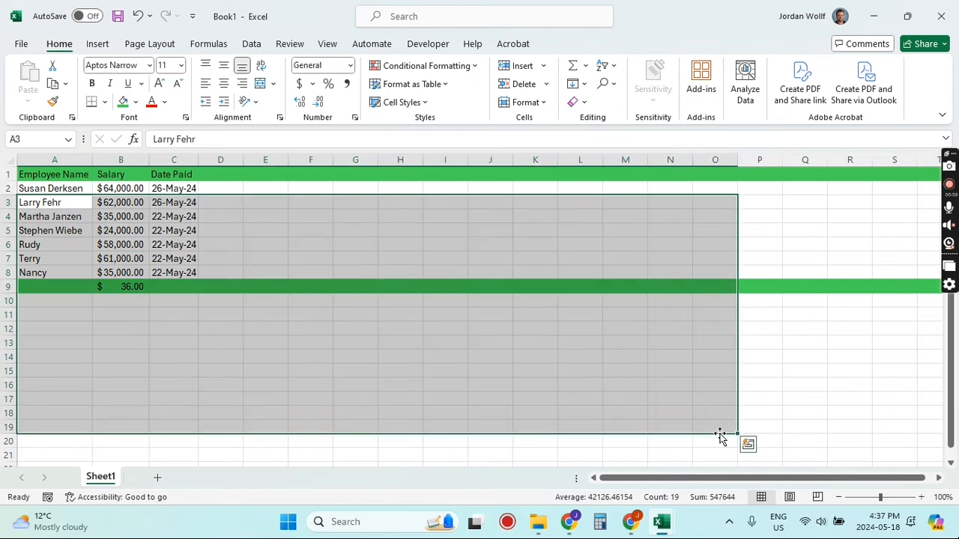
left_click(256, 335)
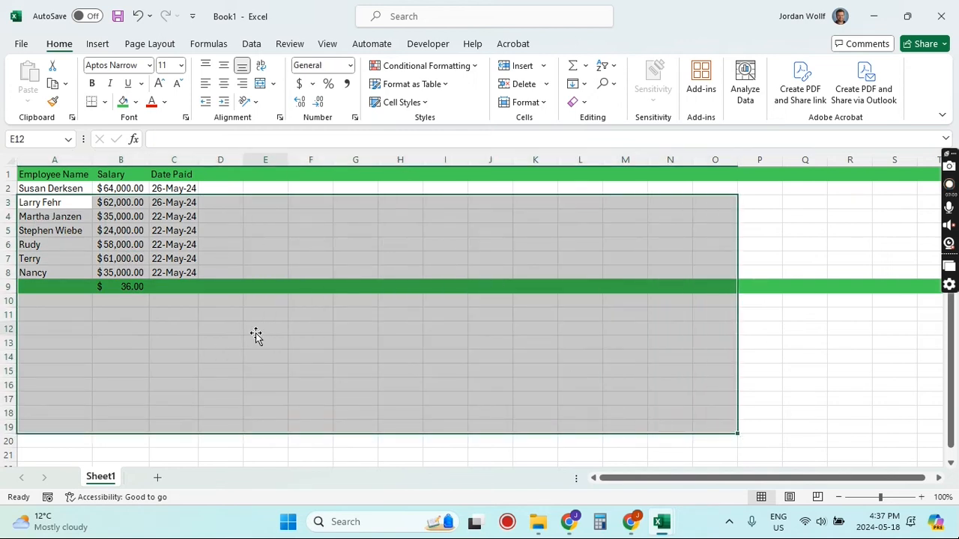
left_click(185, 138)
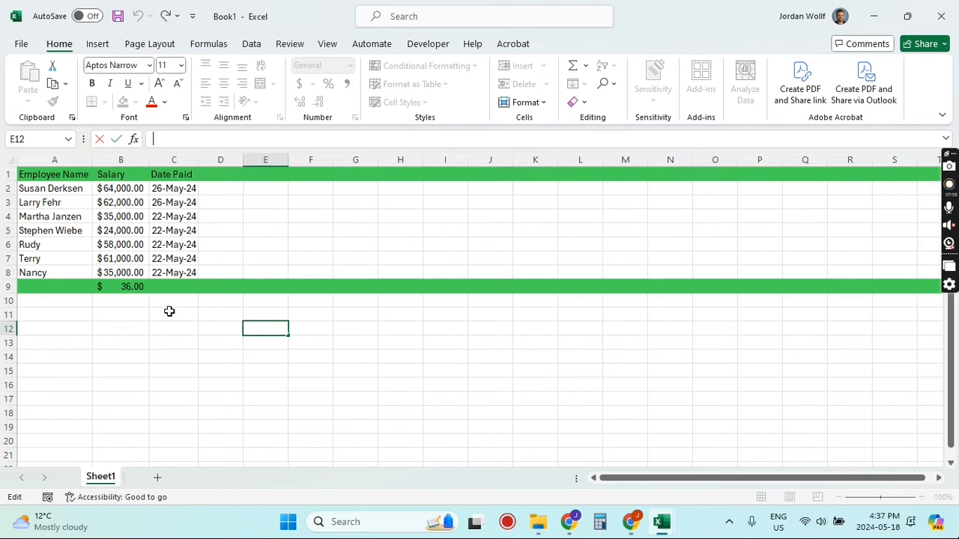
left_click(127, 291)
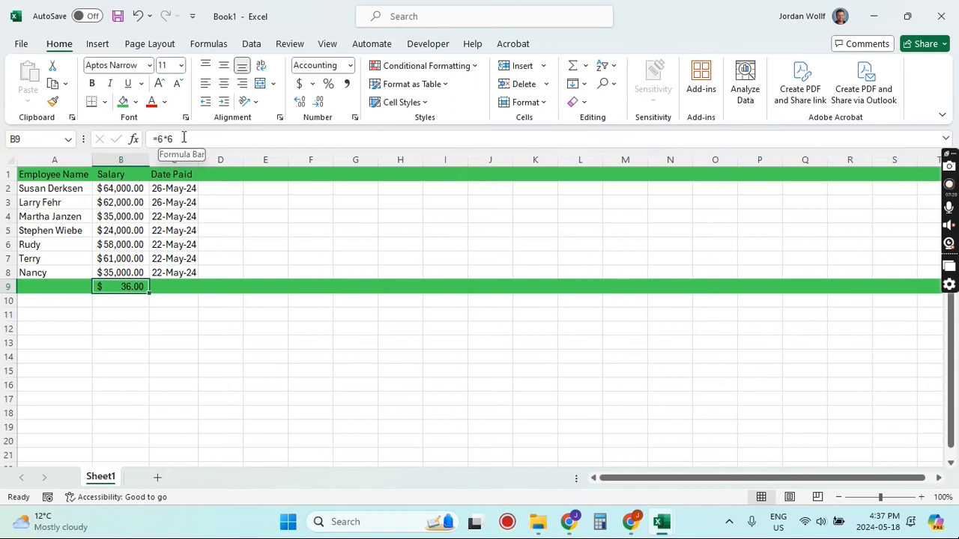
left_click(156, 315)
key("Down")
key("Down")
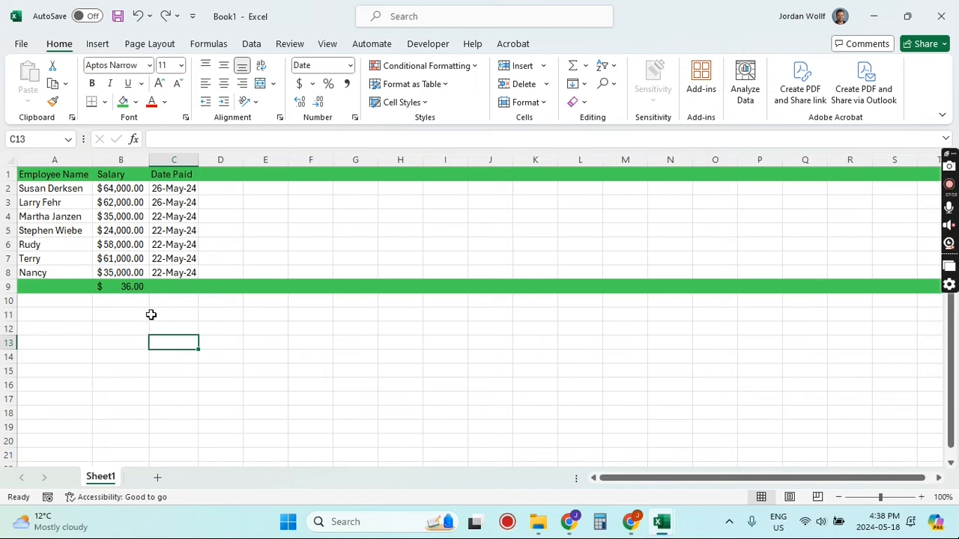
Step: Replace B9's formula with =sum(B2:B8) to total the salaries
left_click(122, 284)
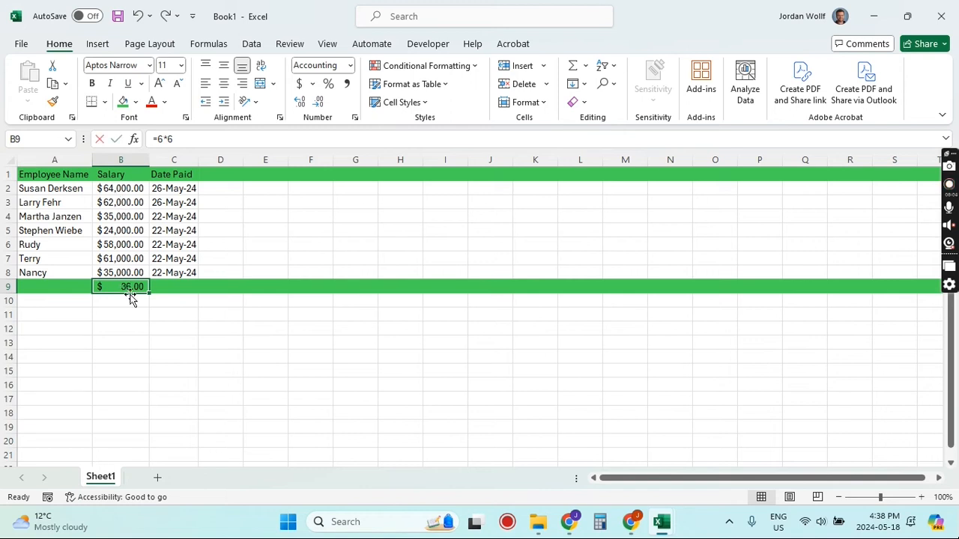
type("=s")
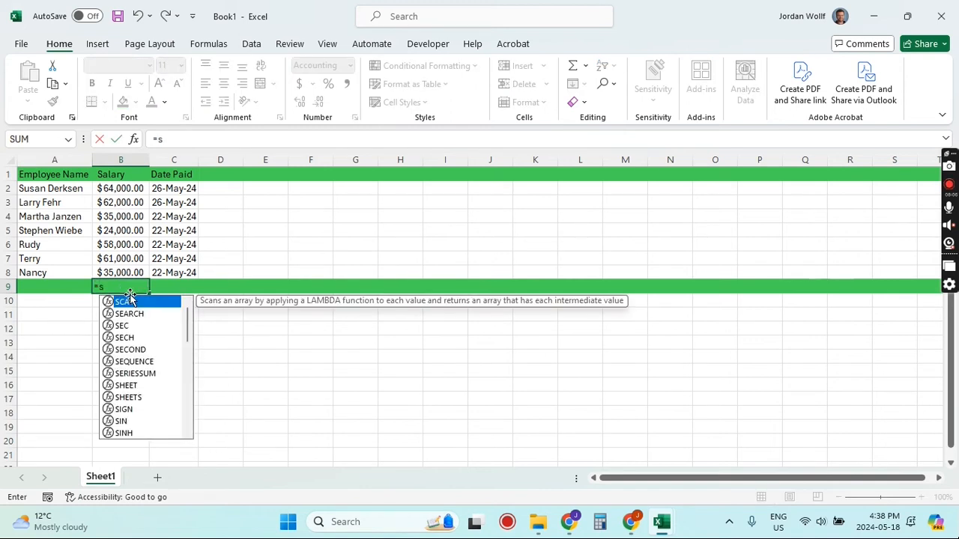
type("um(")
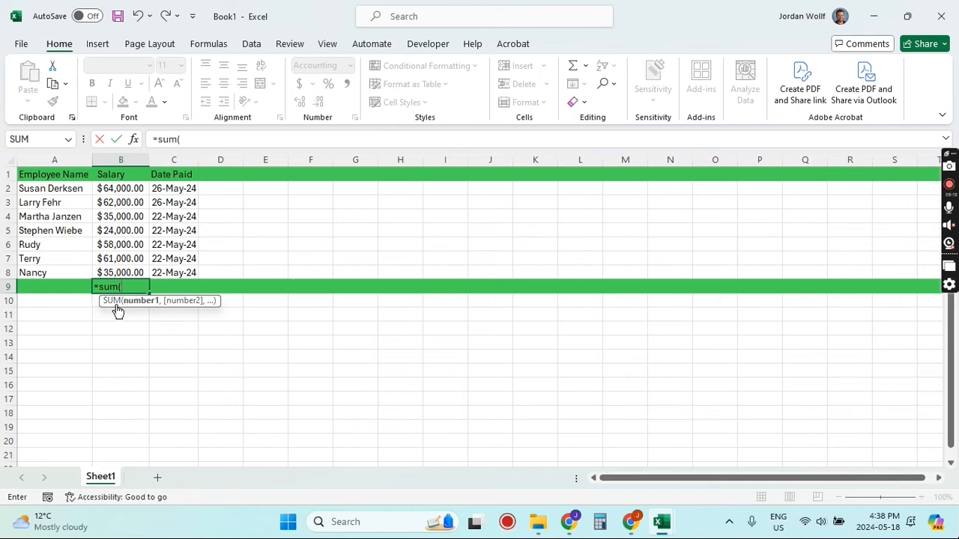
left_click_drag(129, 189, 117, 270)
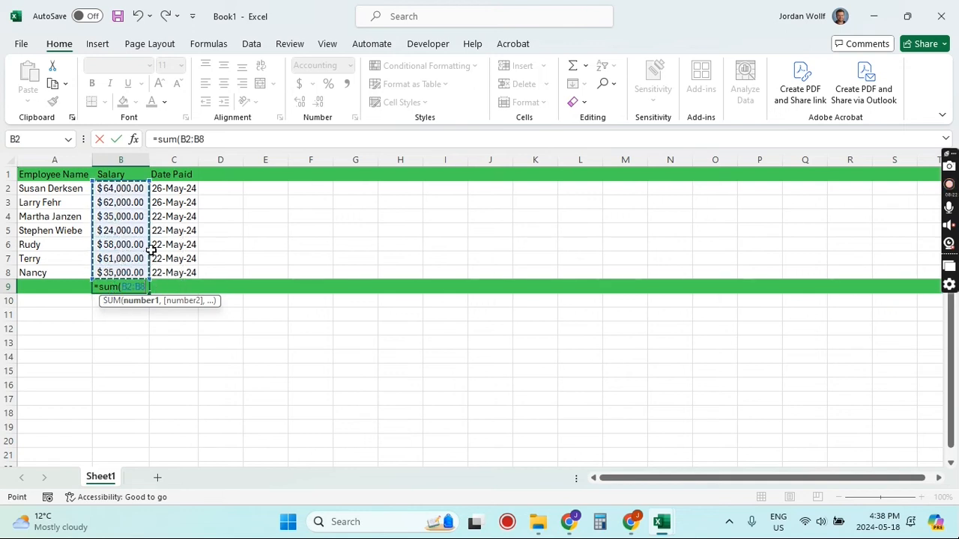
type(")")
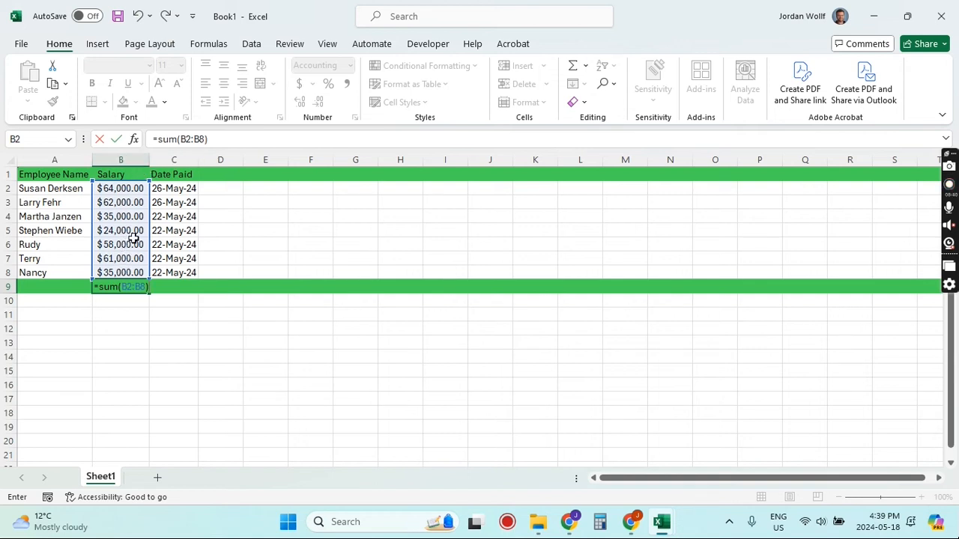
key("Return")
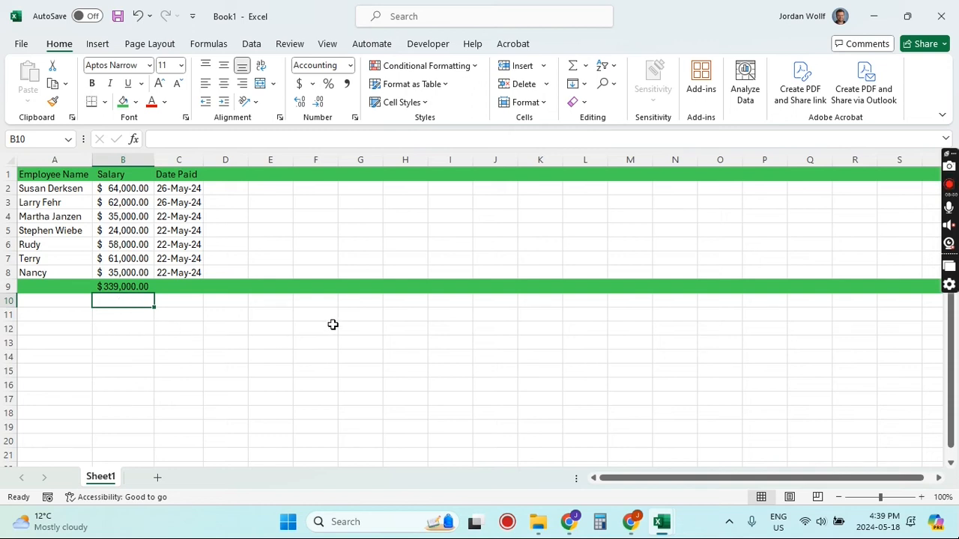
Step: Widen columns E and F and increase the heights of rows 2 and 3
left_click(304, 228)
left_click_drag(292, 159, 456, 159)
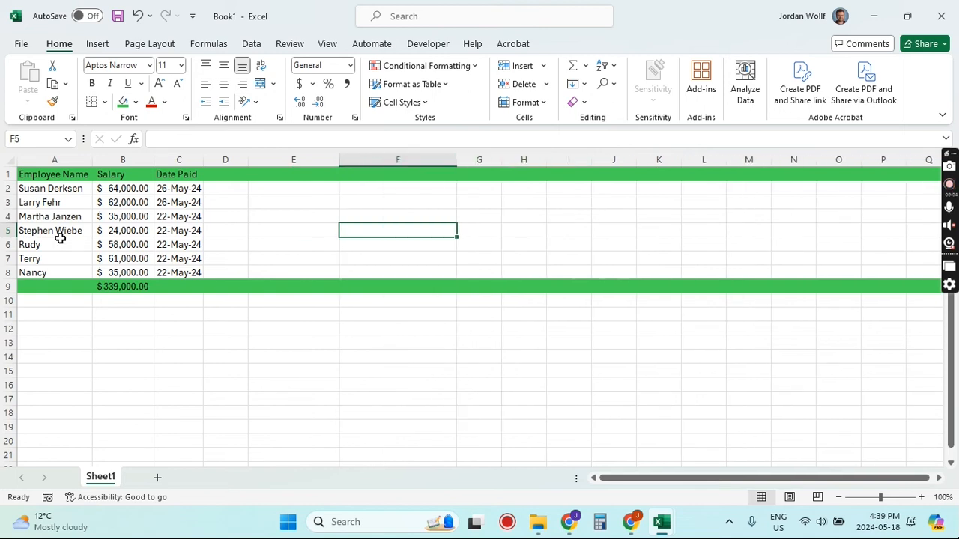
left_click_drag(9, 196, 8, 341)
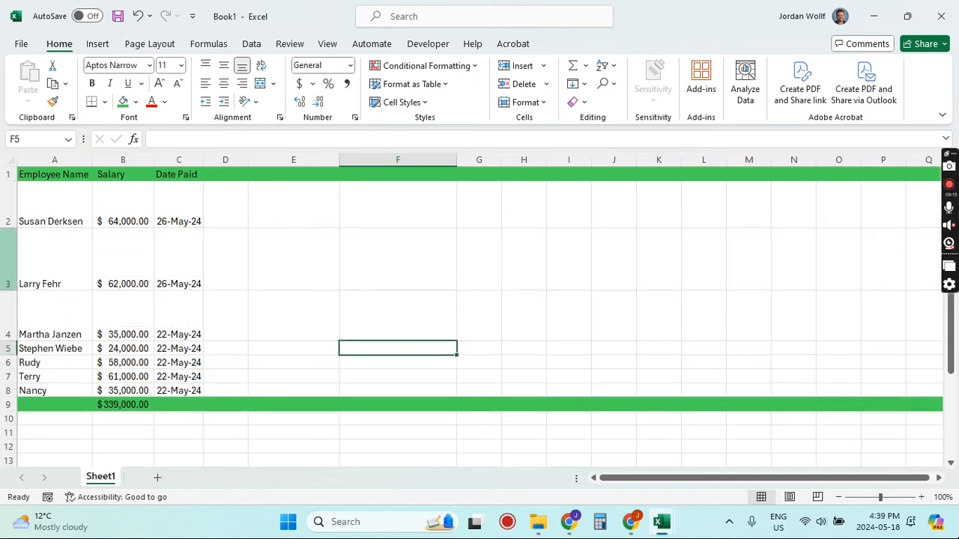
Step: Vertically align row 3's contents to the middle of the row
left_click(8, 259)
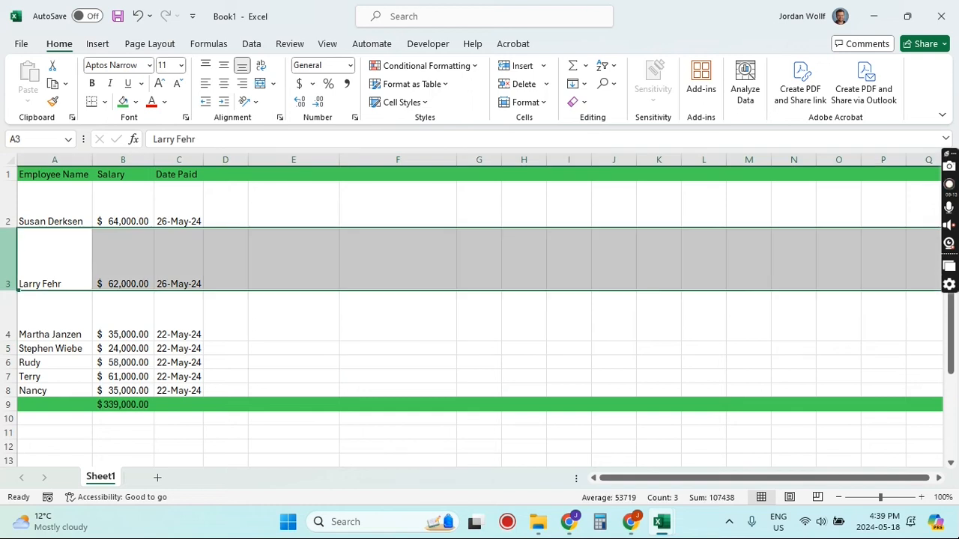
left_click(223, 65)
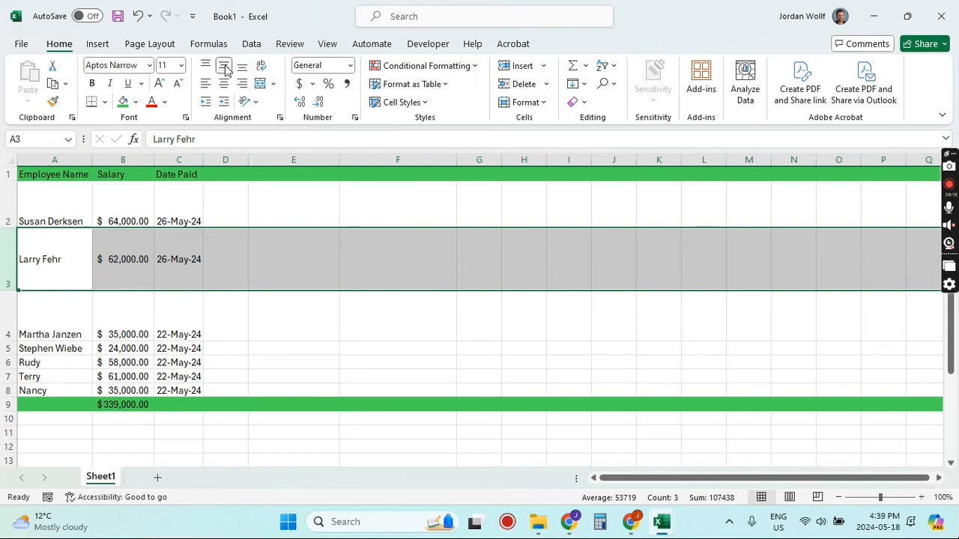
left_click(206, 66)
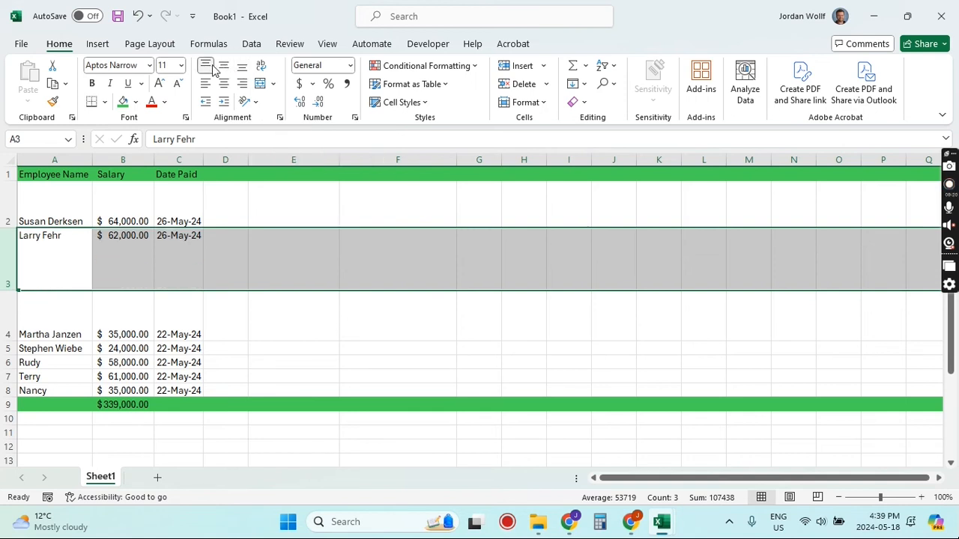
left_click(224, 66)
left_click(242, 66)
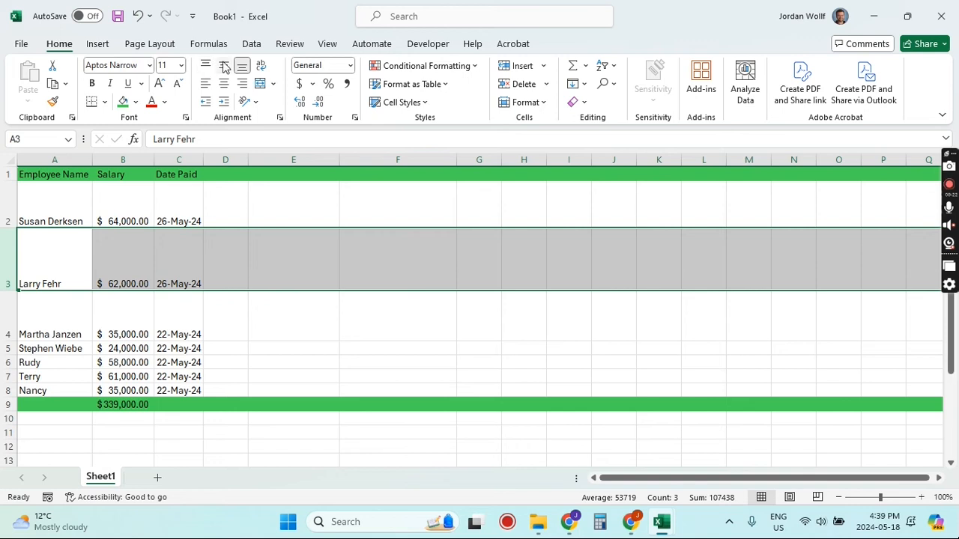
left_click(224, 66)
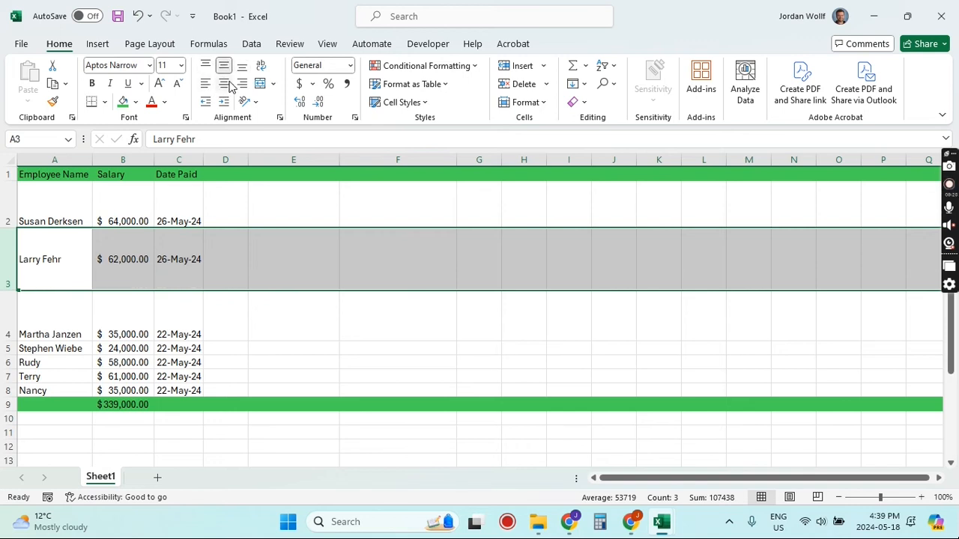
Step: Cycle row 3 through center, right and left horizontal alignment, finishing with left
left_click(223, 84)
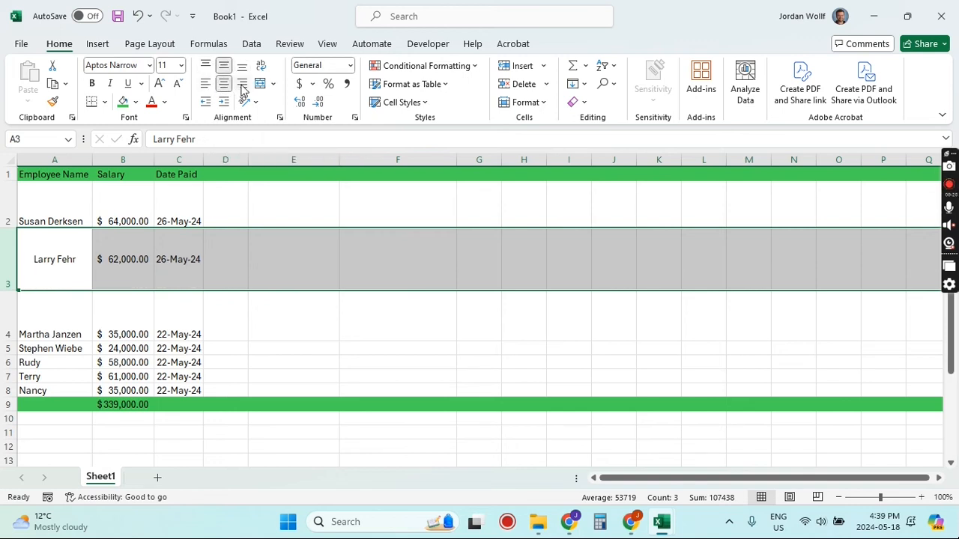
left_click(242, 86)
left_click(206, 85)
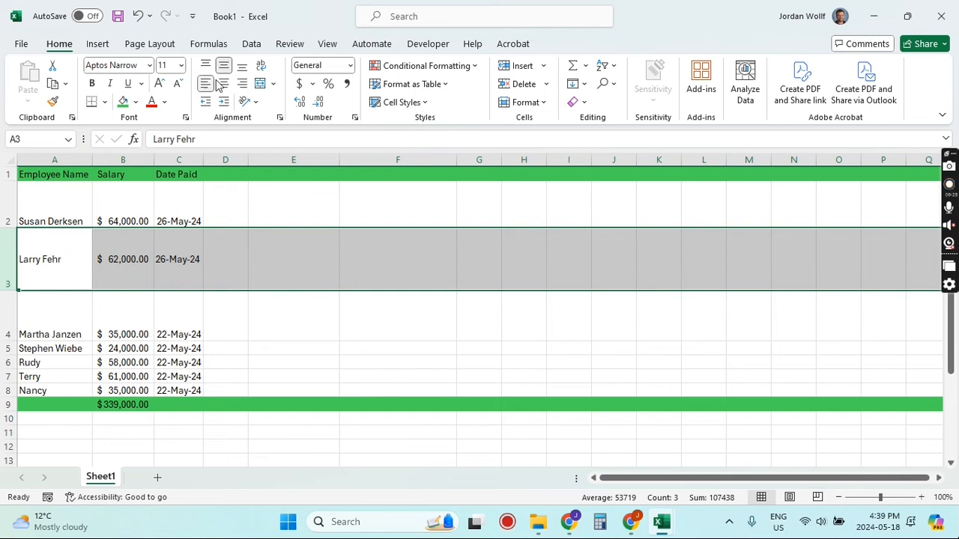
Step: Change row 3's vertical alignment to bottom and then to top
left_click(242, 66)
left_click(206, 66)
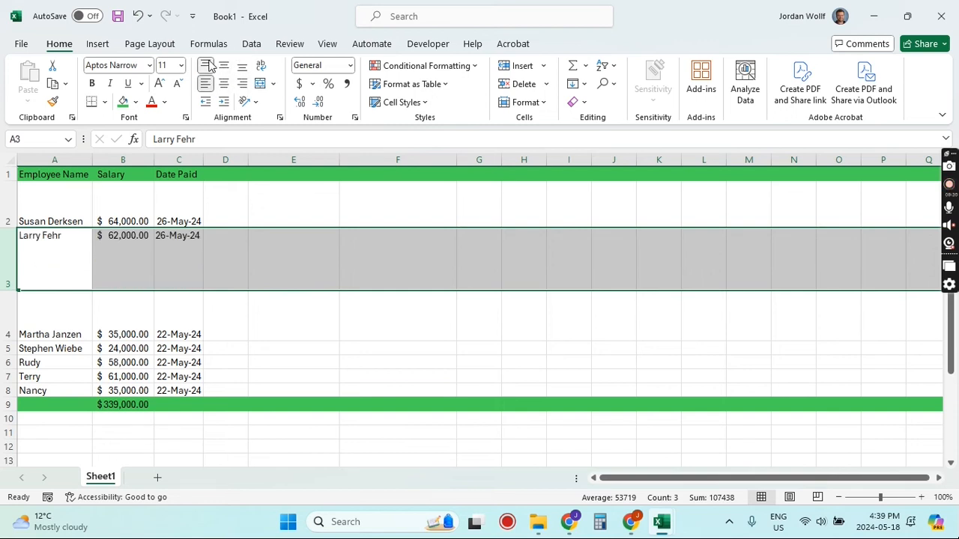
left_click(284, 321)
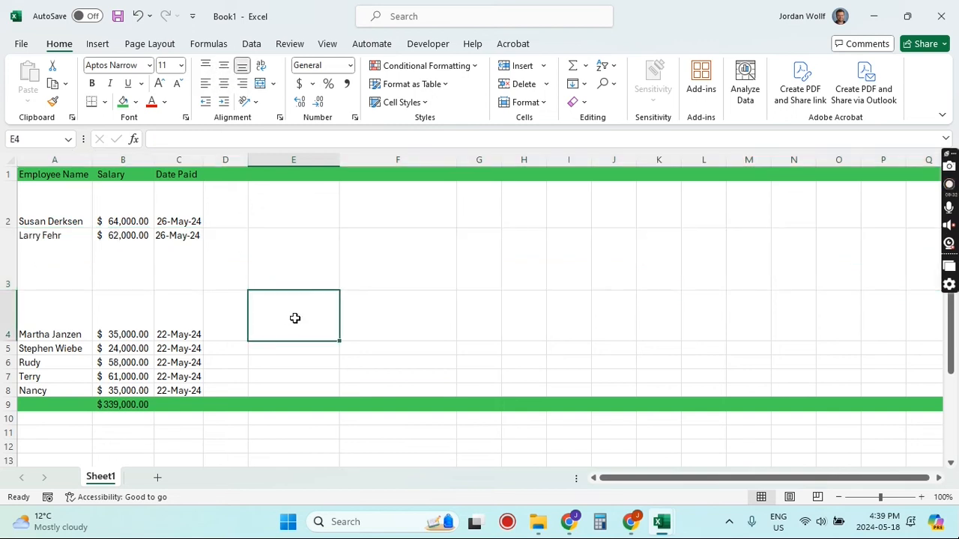
Step: Top-align and left-align the contents of the entire sheet
left_click(11, 159)
left_click(204, 68)
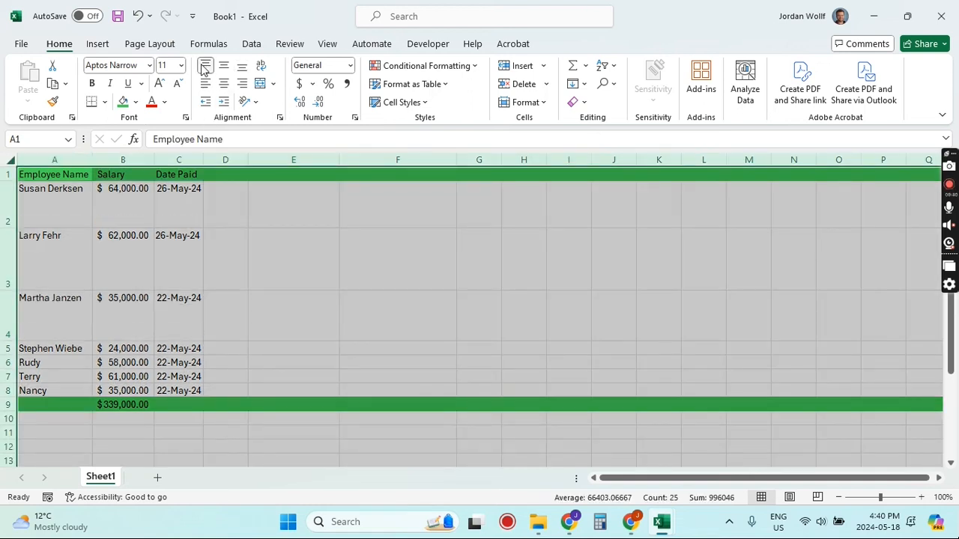
left_click(203, 85)
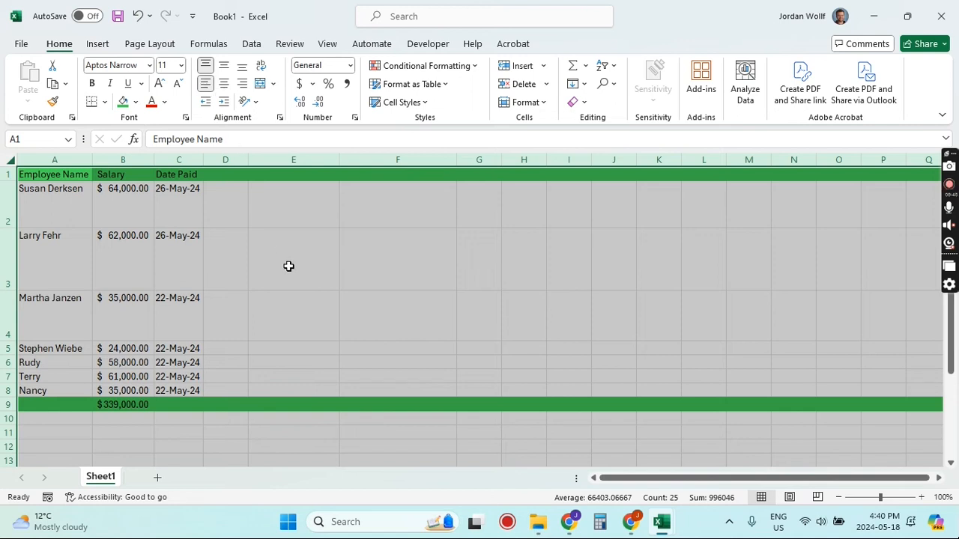
left_click(317, 248)
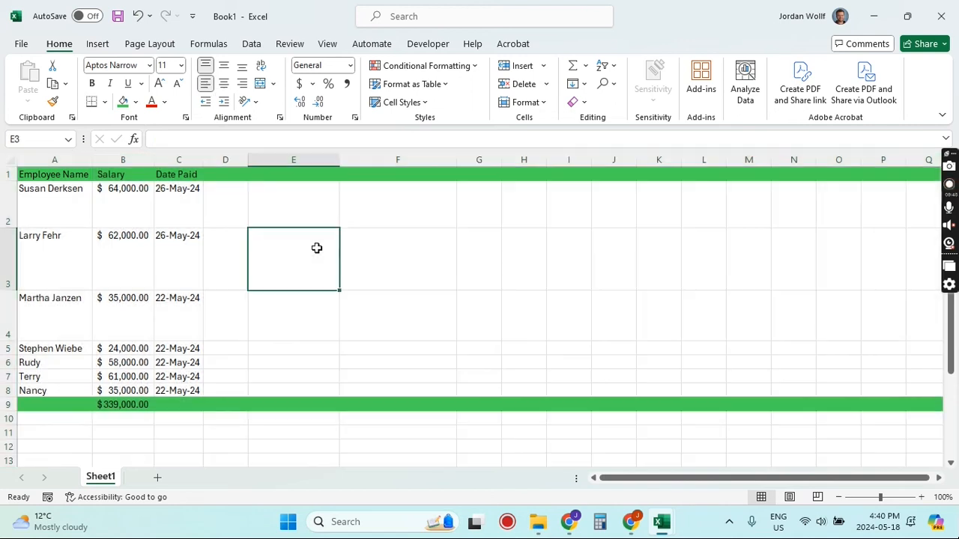
Step: Resize all rows of the sheet to one uniform, smaller row height
left_click(10, 160)
left_click_drag(12, 227, 13, 206)
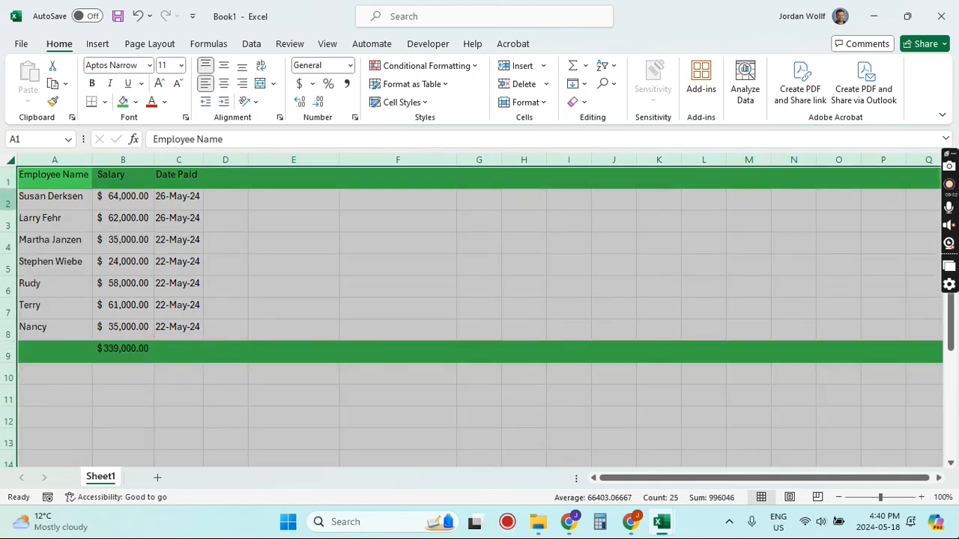
left_click(397, 286)
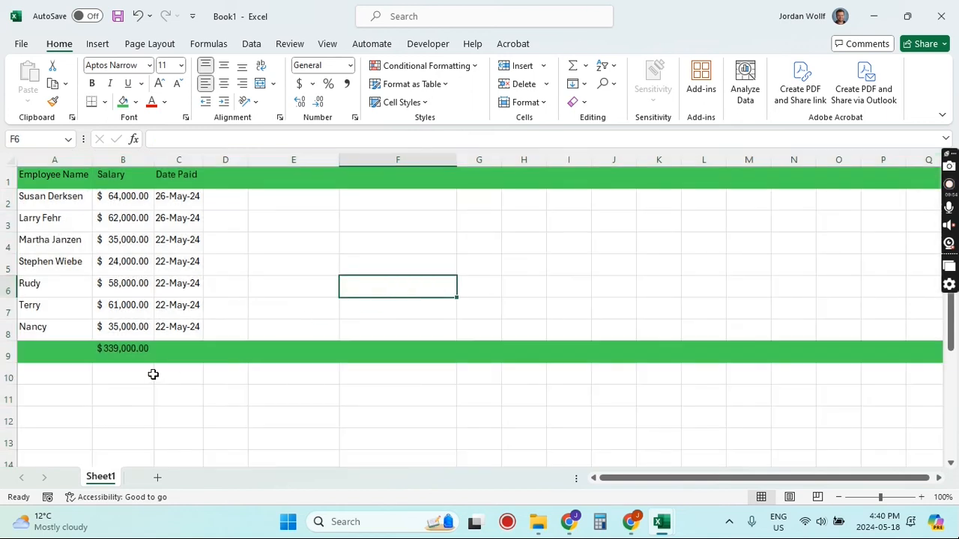
left_click(10, 161)
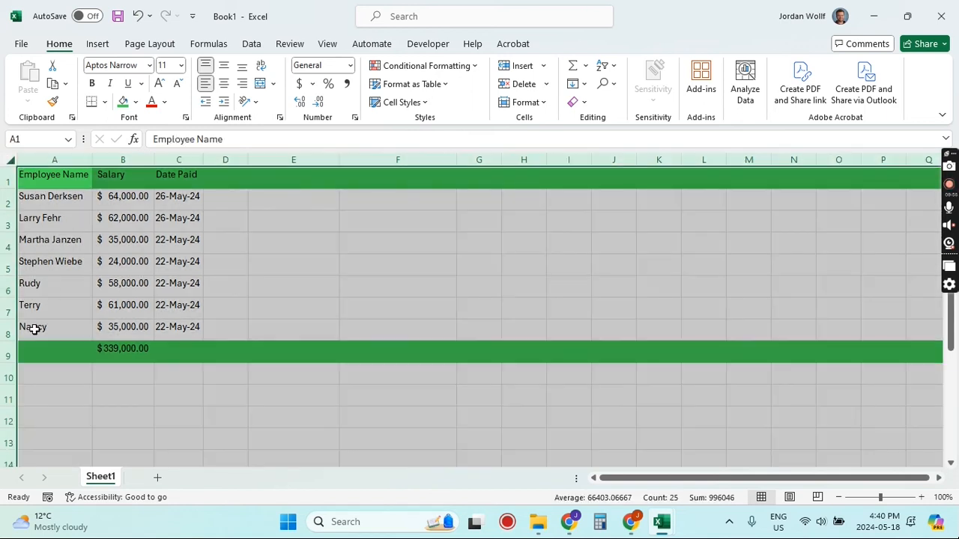
left_click_drag(10, 341, 9, 336)
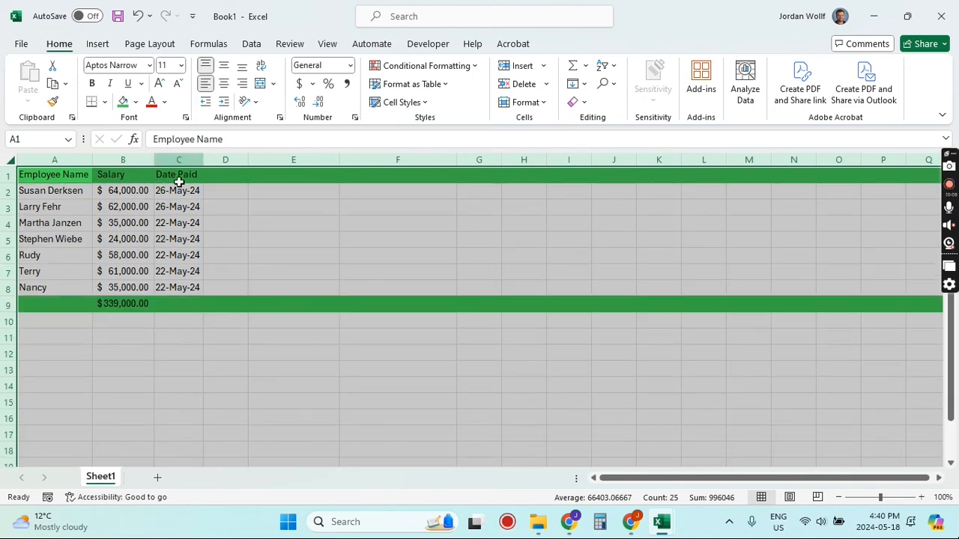
left_click(339, 228)
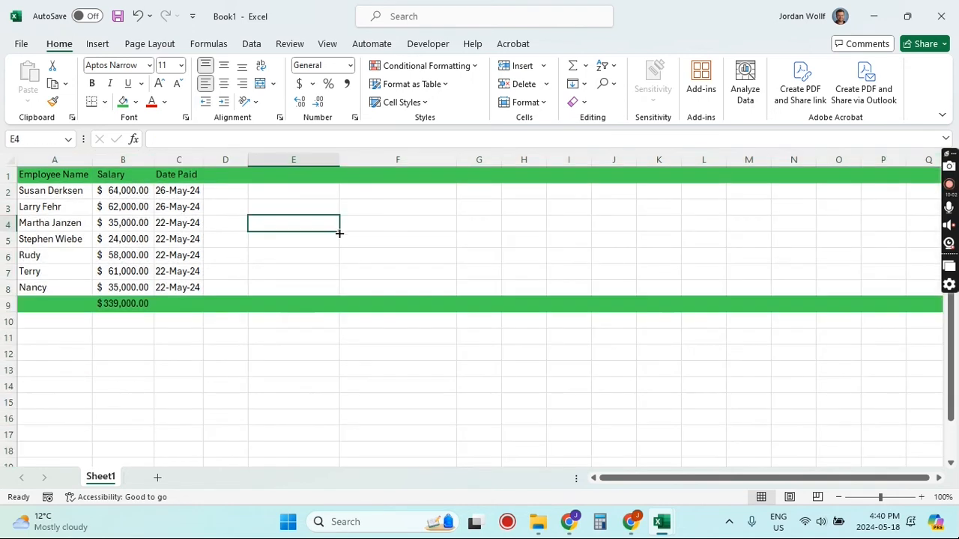
Step: Enter placeholder text htas3290 fn asd, sodh32, asdgn0 and s09xc9uv in F2 through F5
left_click(448, 241)
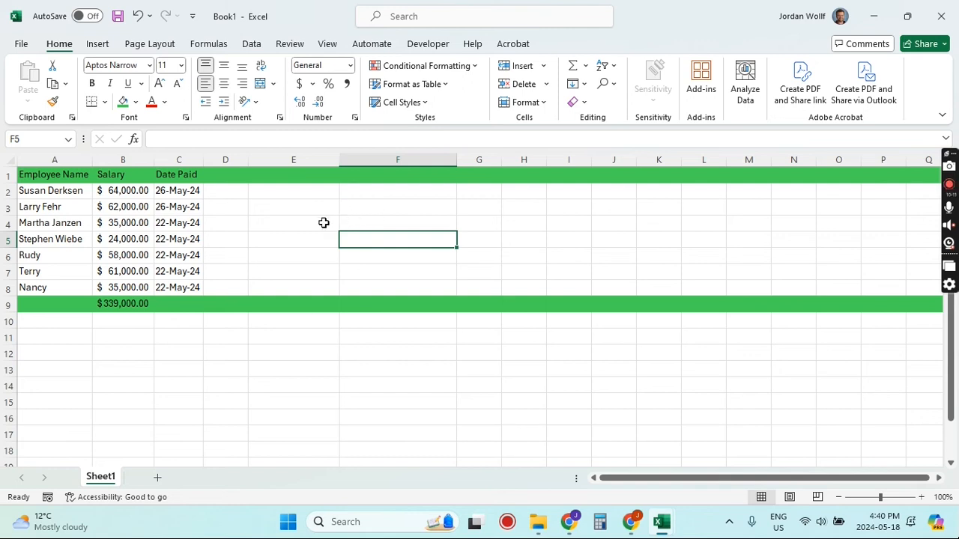
left_click(368, 198)
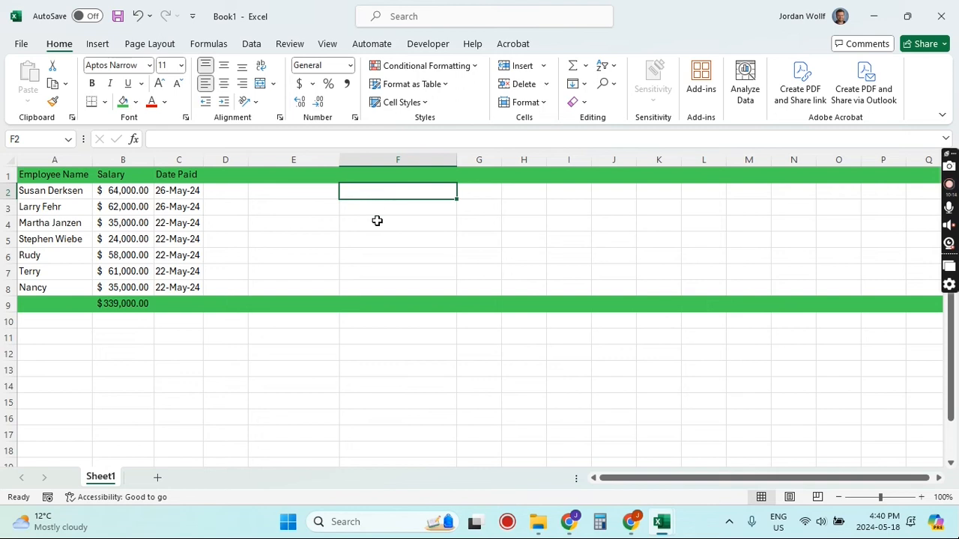
type("htas3290 fn asd")
key("Return")
type("sodh32")
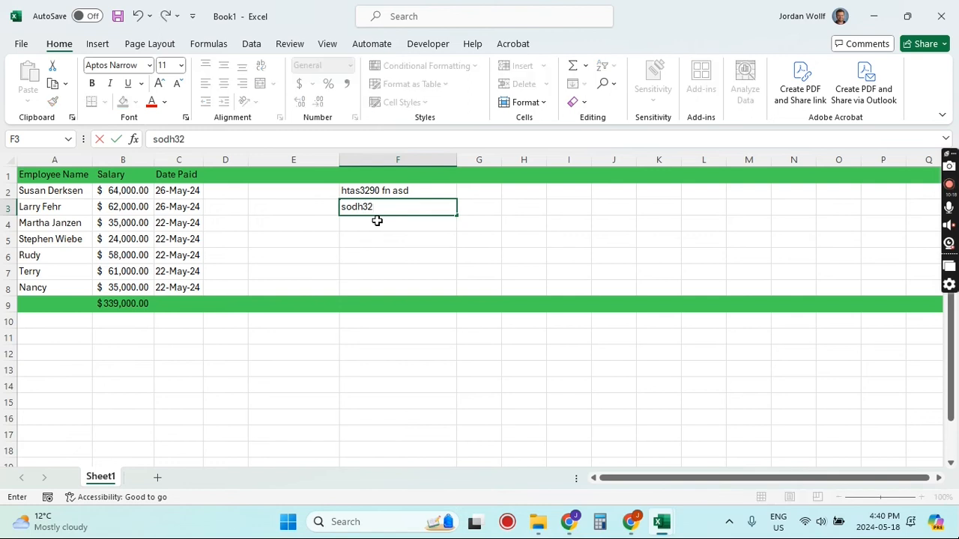
key("Return")
type("asdgn0")
key("Return")
type("s09xc9uv")
key("Return")
Step: Enter asd9fu and as9du in F7 and F8, and 903n3n in F6
type("-sd9f")
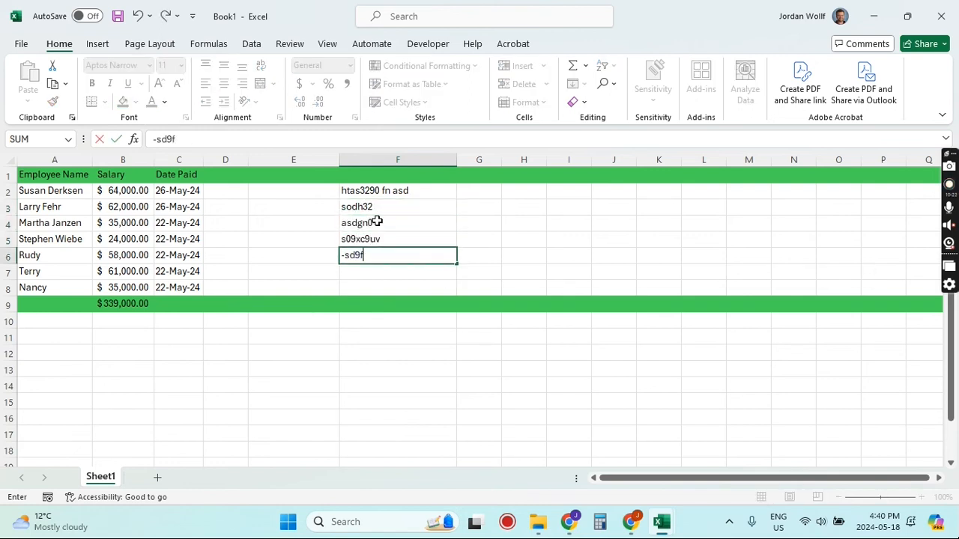
key("Return")
type("asd9fu")
key("Return")
type("as9du")
key("Up")
key("Up")
type("903n3n")
key("ctrl+Return")
key("Return")
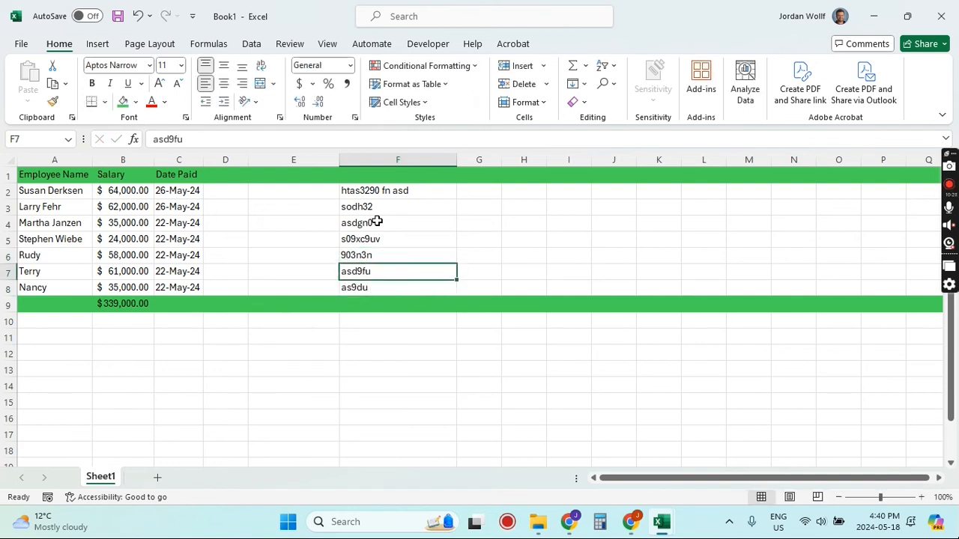
left_click(531, 227)
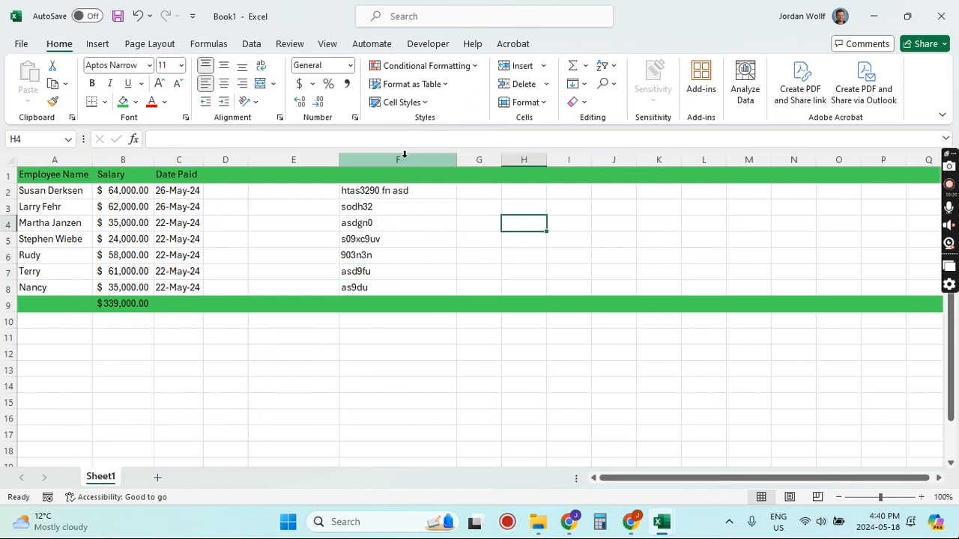
Step: Hide column F
left_click(404, 157)
right_click(404, 158)
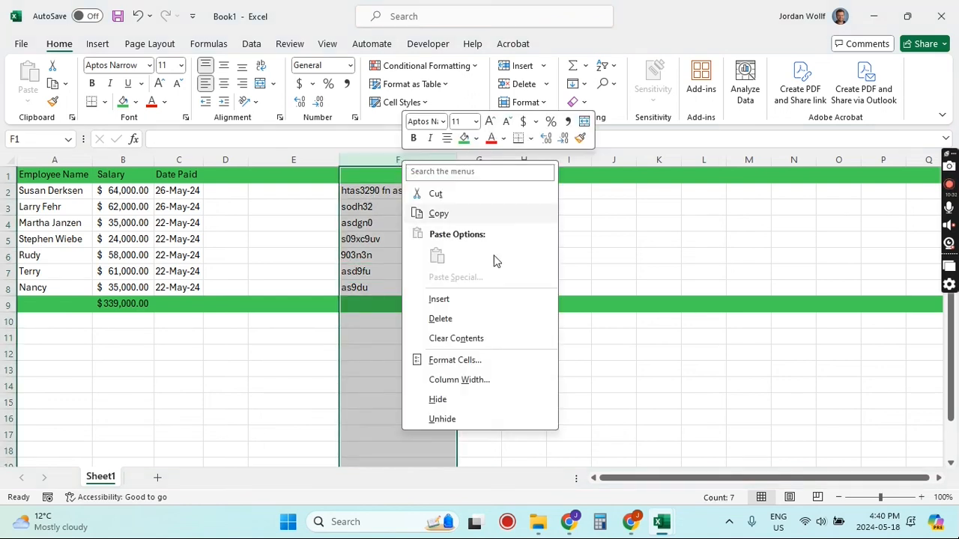
left_click(437, 399)
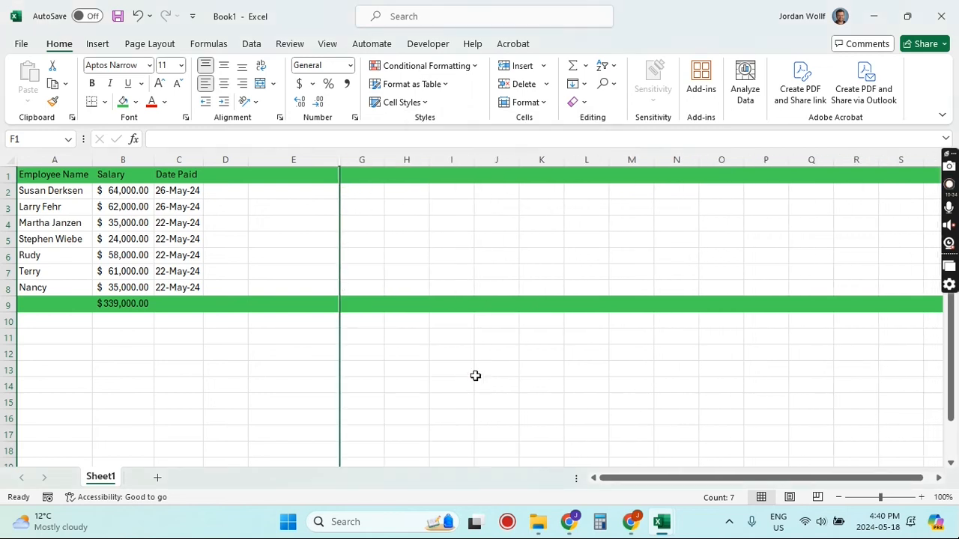
left_click(460, 241)
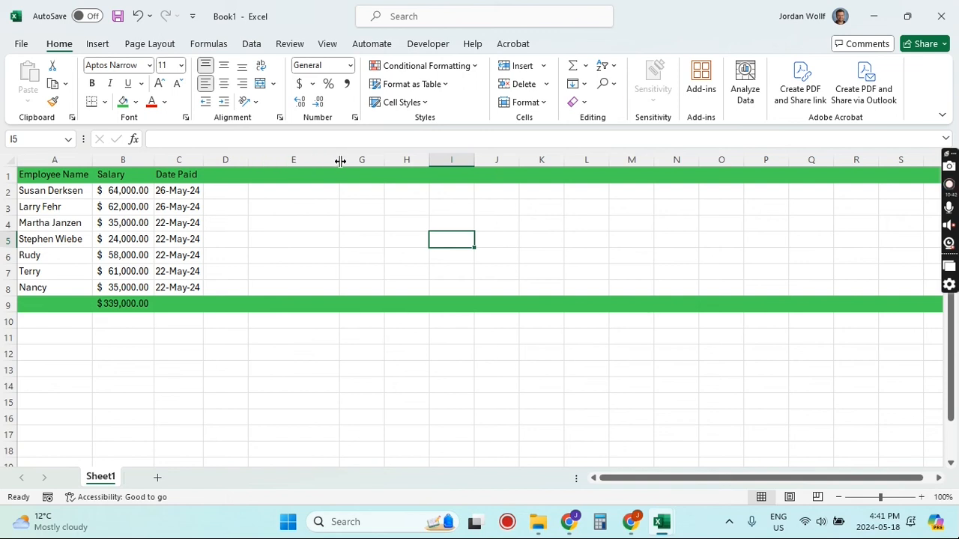
Step: Unhide column F
right_click(341, 161)
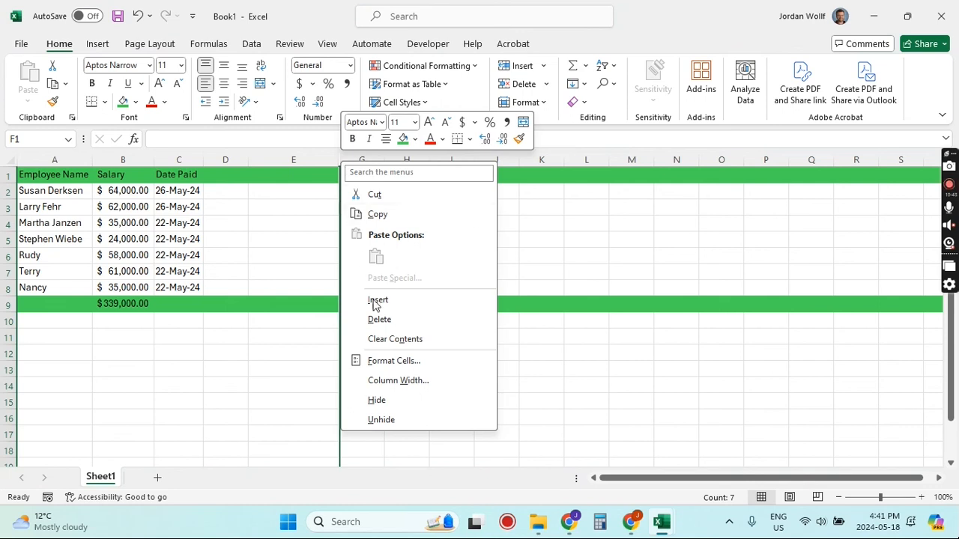
left_click(381, 420)
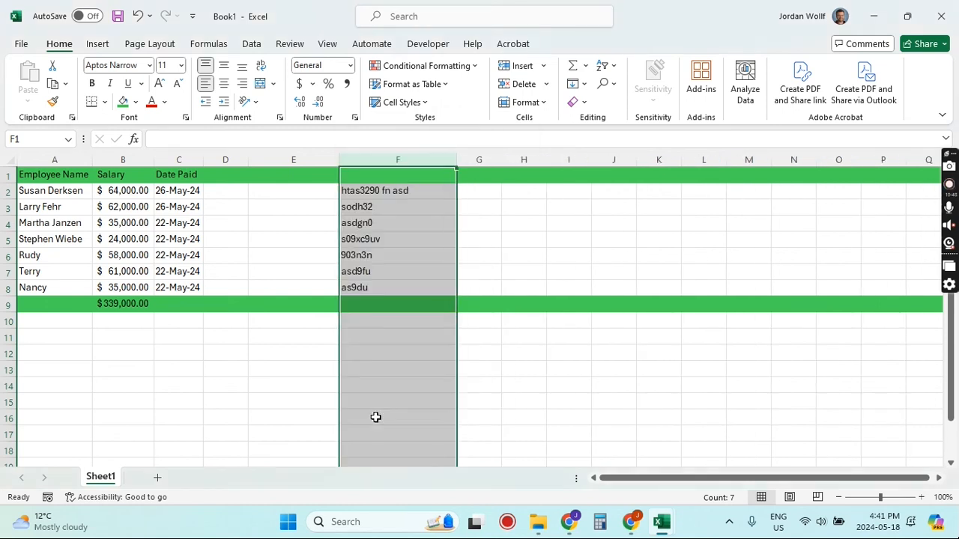
left_click(478, 275)
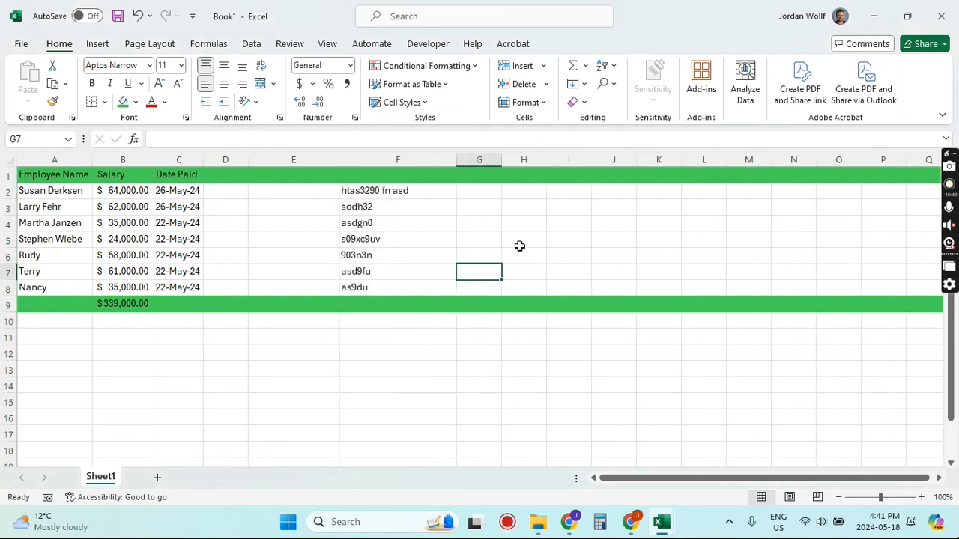
Step: Sort rows 2 through 8 by employee name, first A to Z, then Z to A
left_click(544, 237)
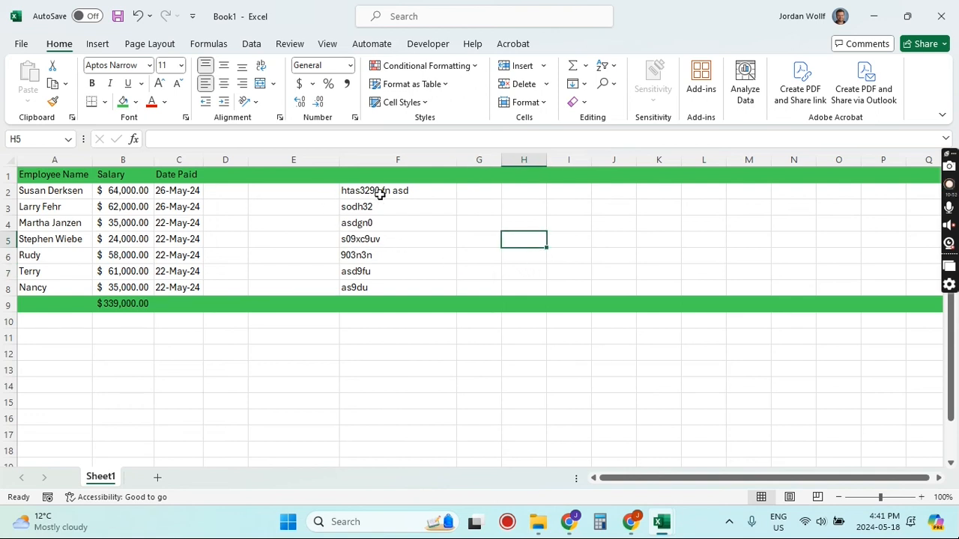
left_click(364, 159)
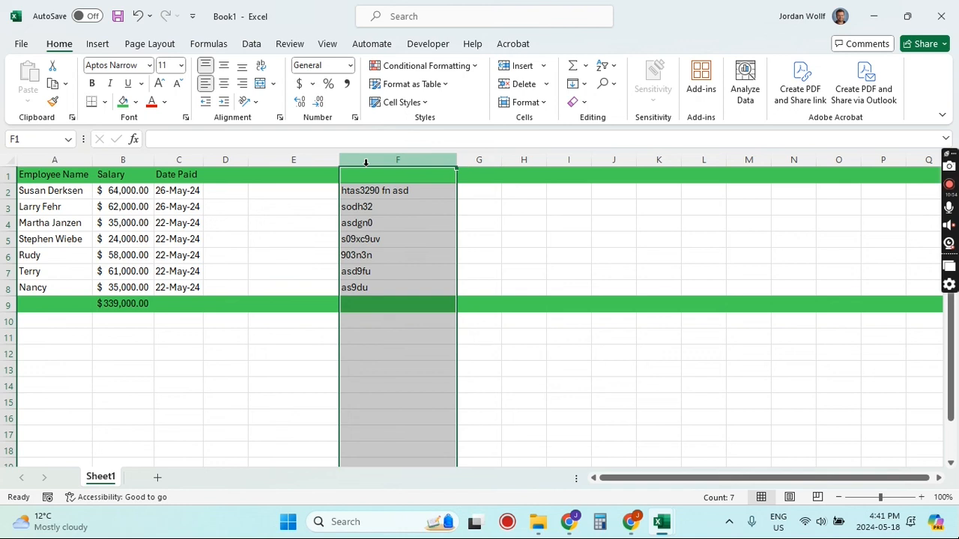
left_click(252, 44)
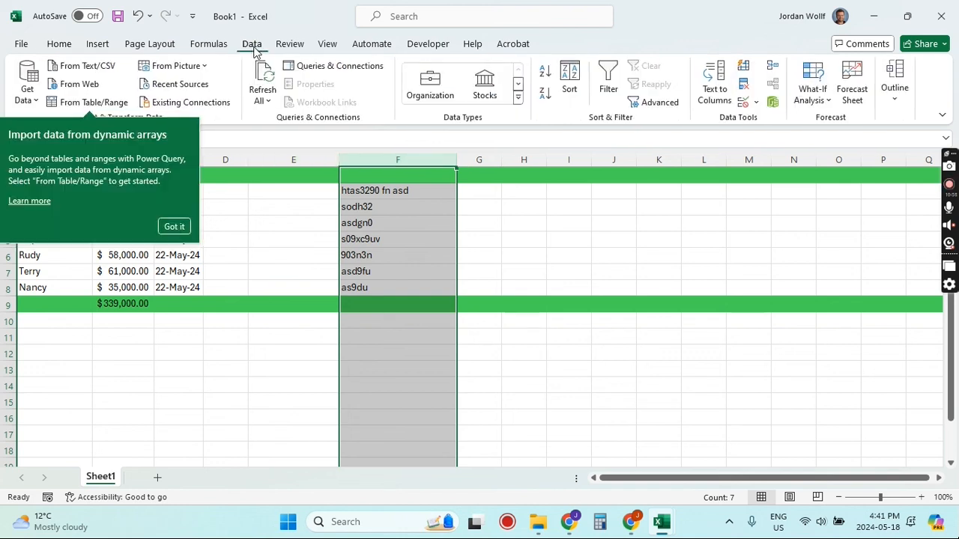
left_click(173, 226)
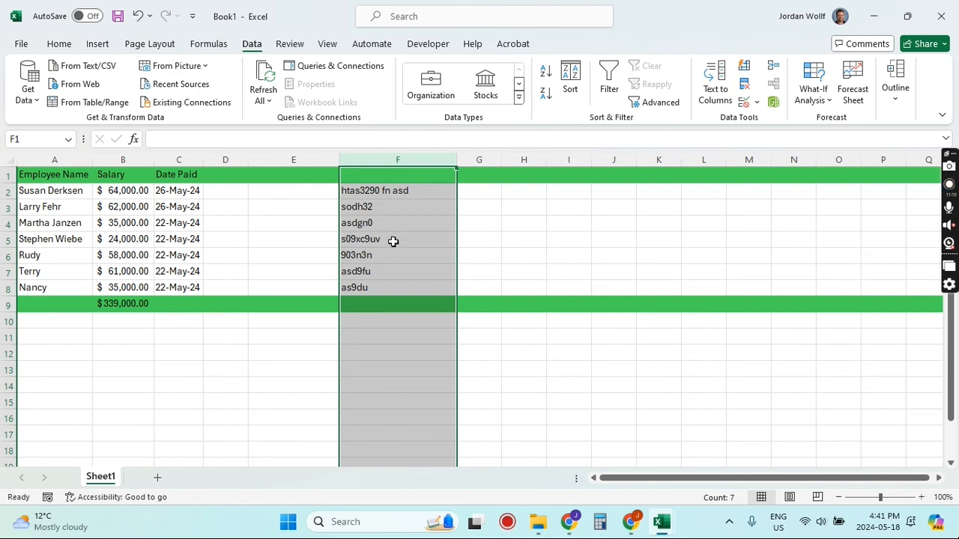
left_click(537, 252)
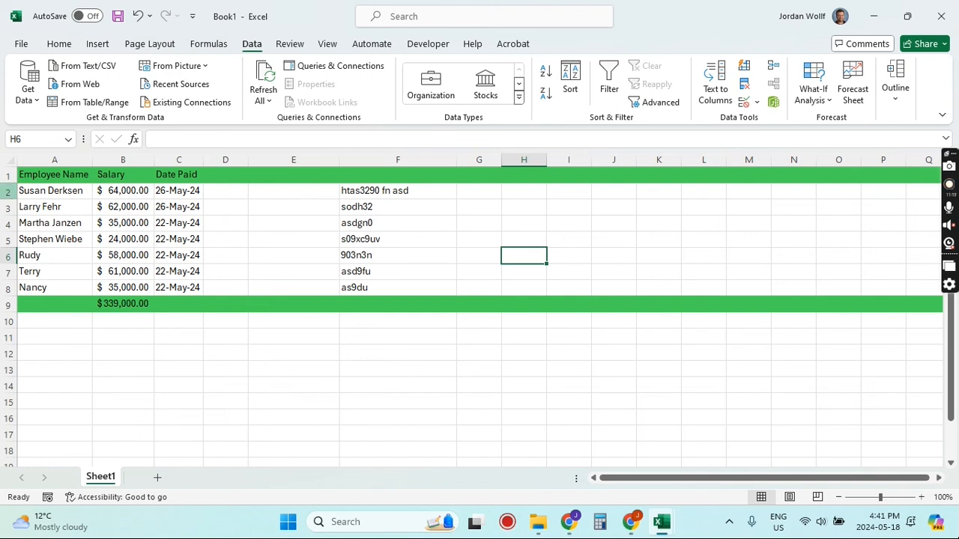
left_click_drag(7, 190, 7, 288)
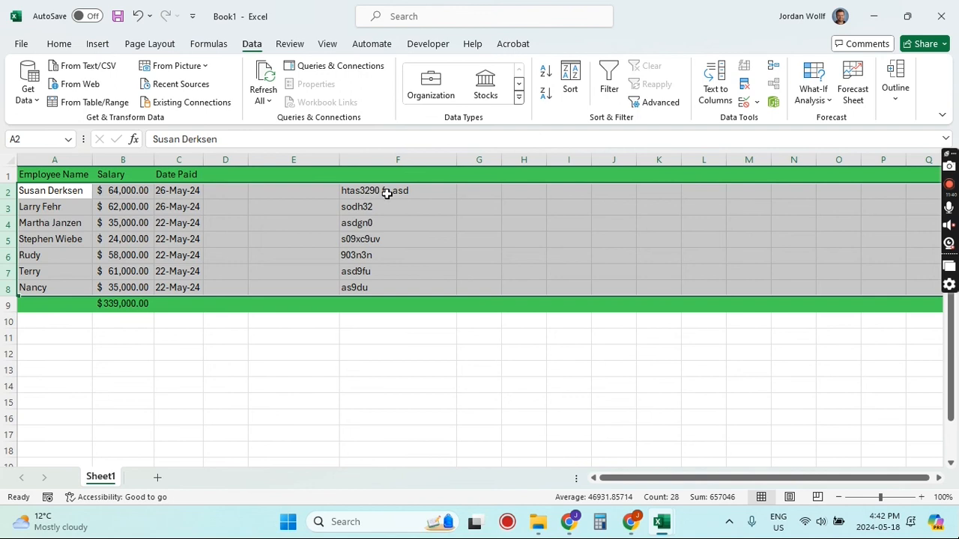
left_click(546, 76)
left_click(544, 98)
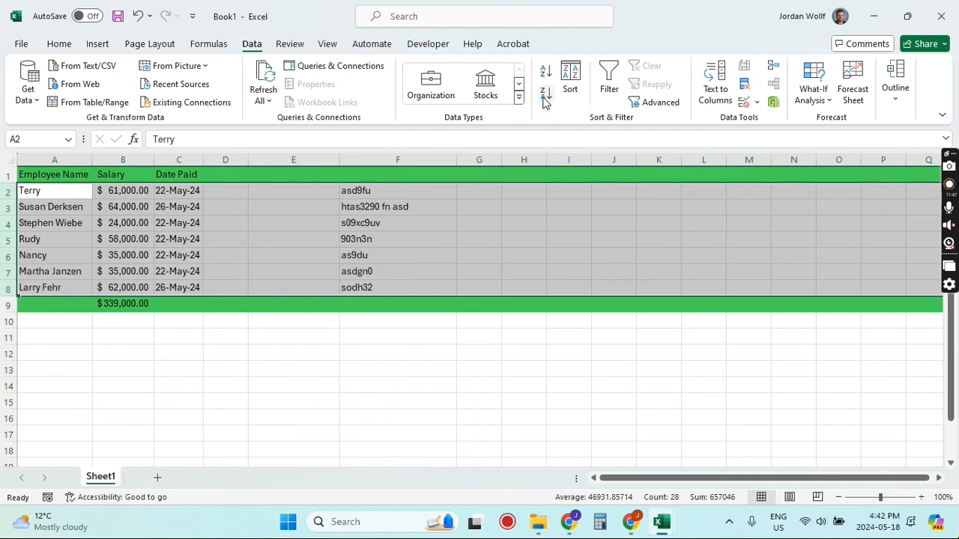
Step: Open the custom Sort dialog and sort by Column B
left_click(571, 77)
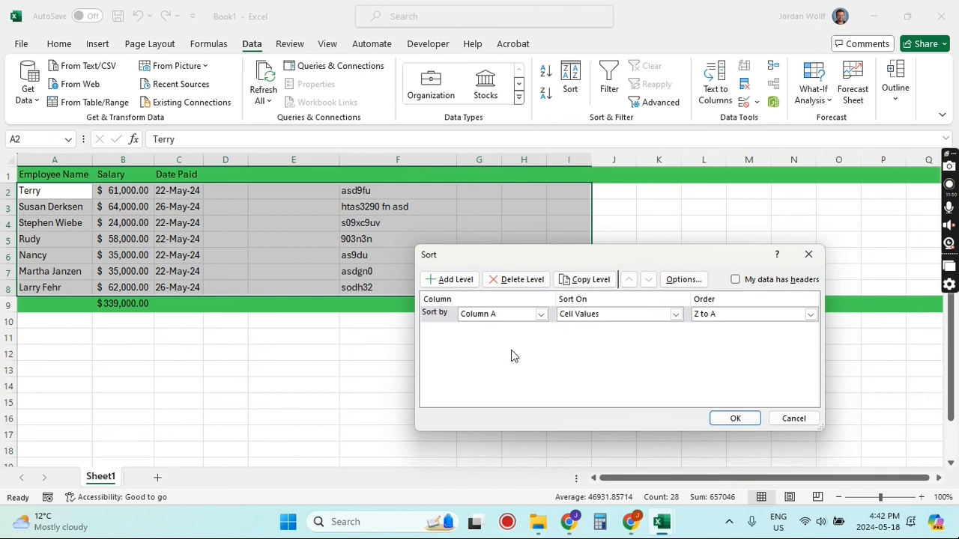
left_click(541, 315)
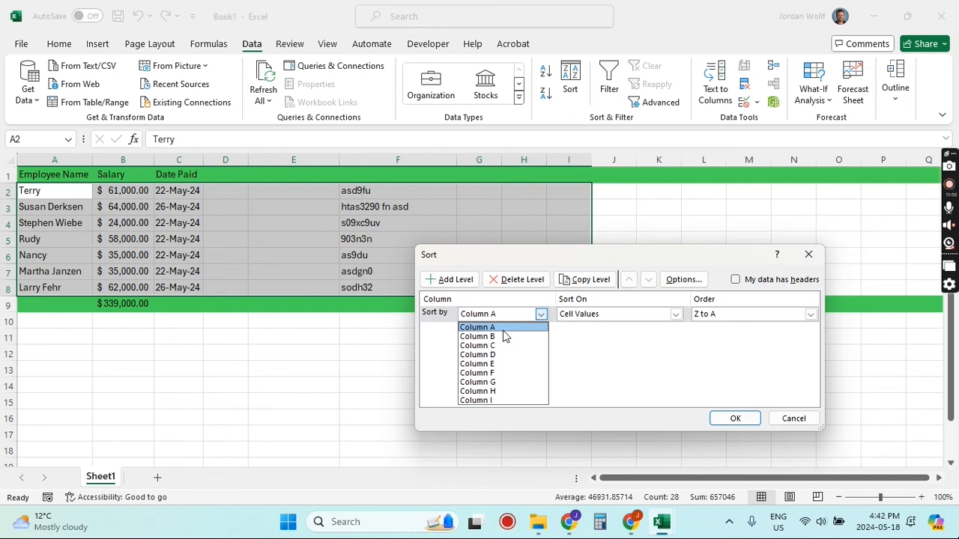
left_click(502, 338)
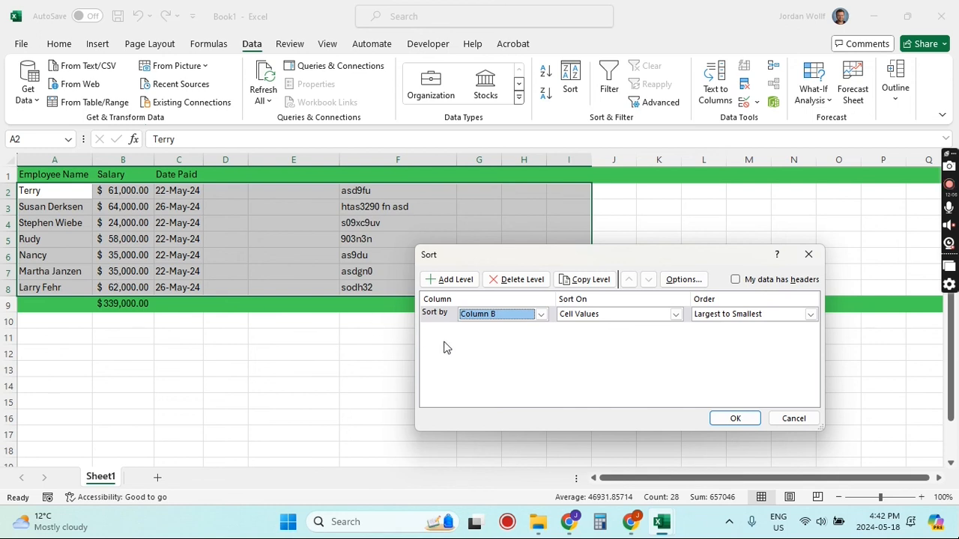
Step: Add a second sort level by Column A, change Column B's order to Smallest to Largest, and apply the sort
left_click(451, 286)
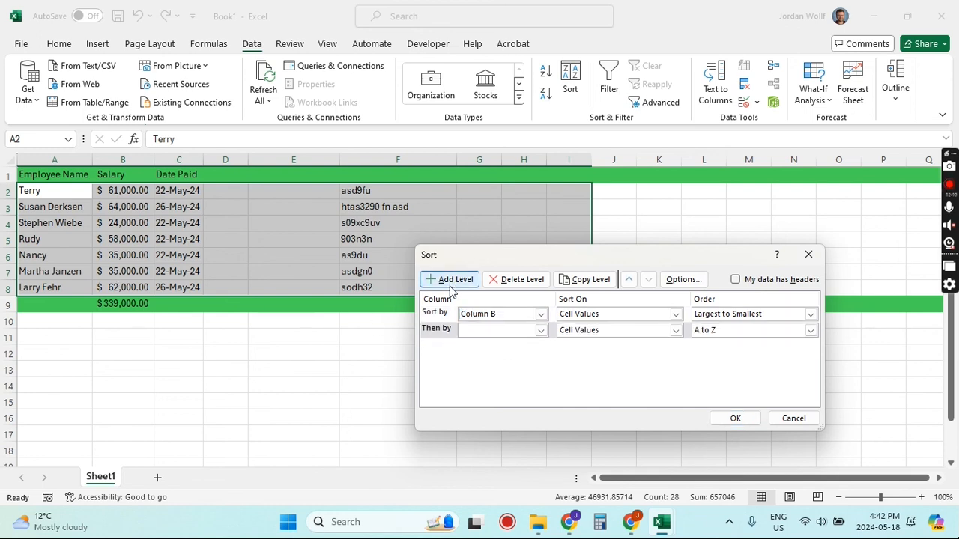
left_click(541, 331)
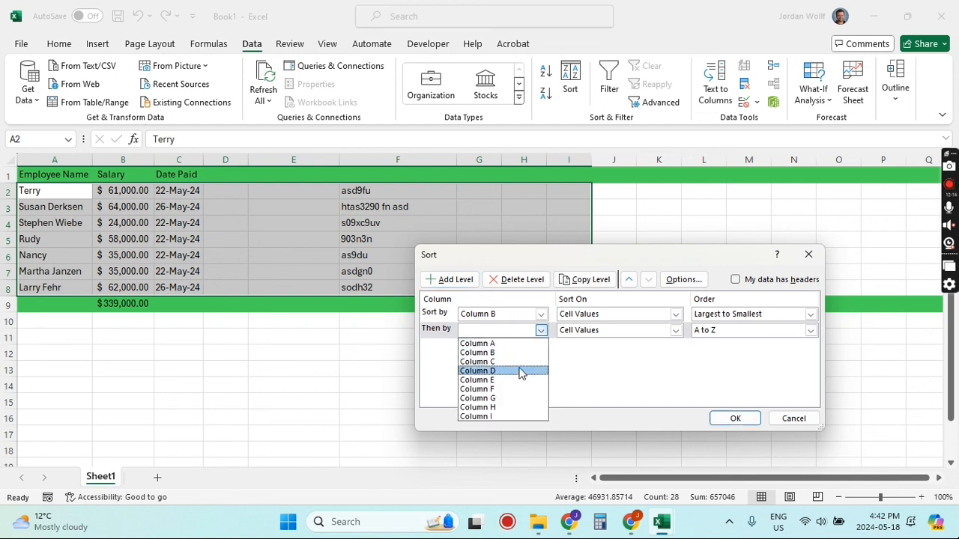
left_click(501, 346)
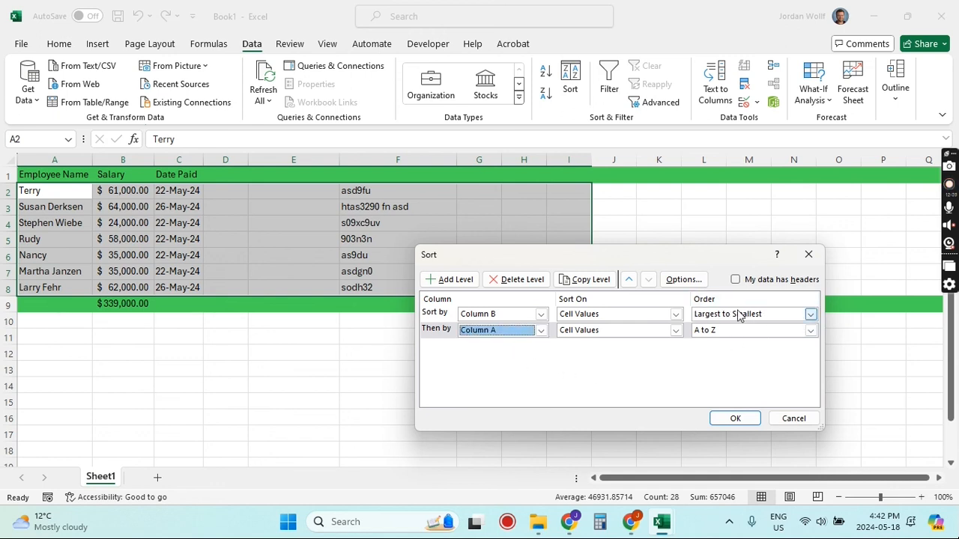
left_click(811, 316)
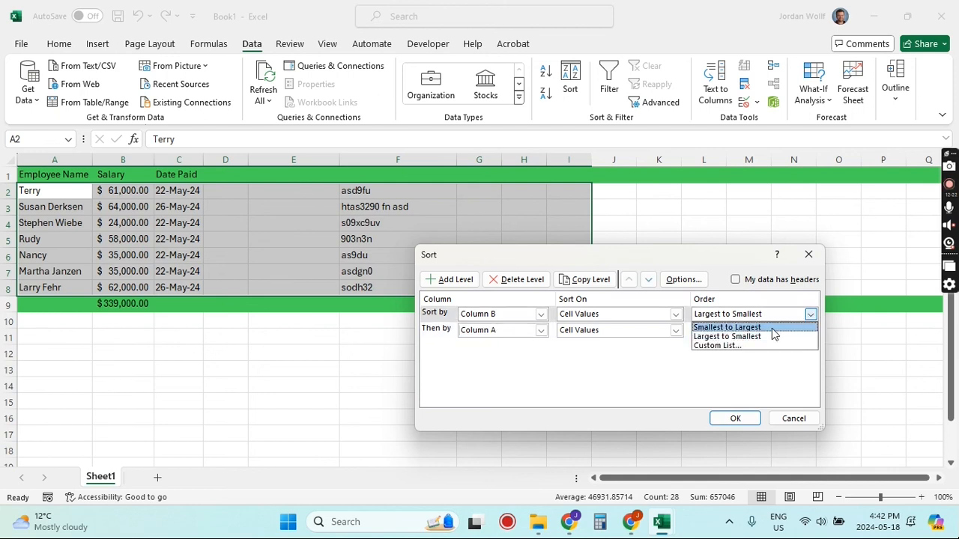
left_click(771, 329)
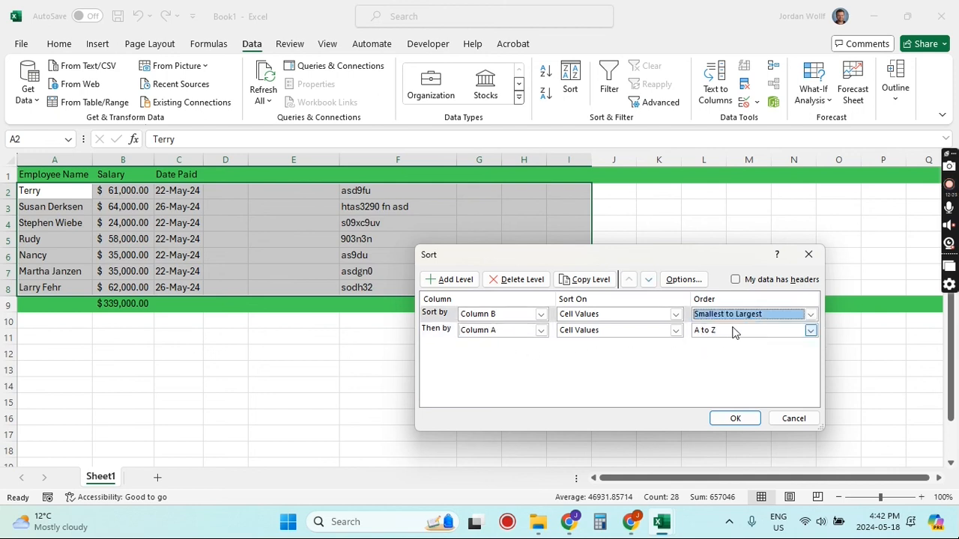
left_click(735, 420)
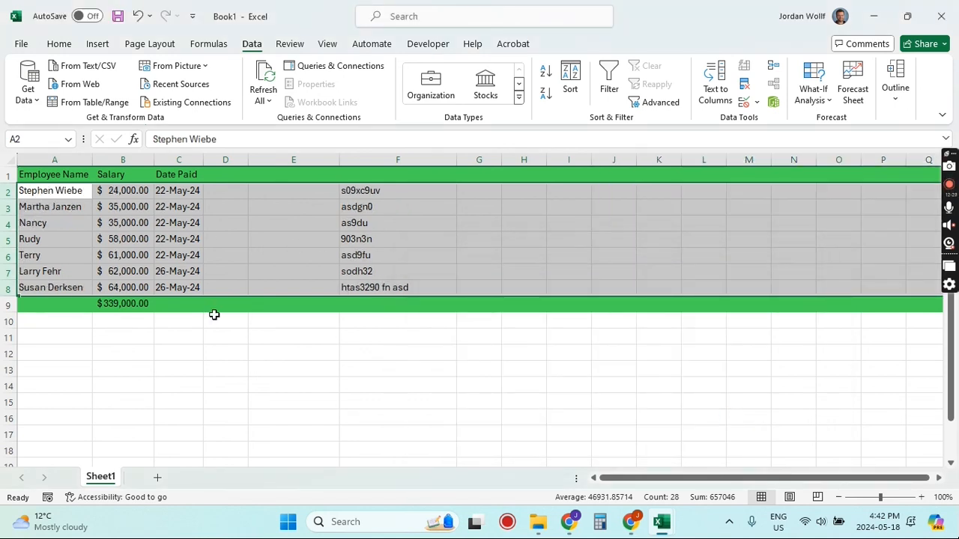
Step: Deselect the data and use Find to locate an employee's first name in the sheet
left_click(239, 332)
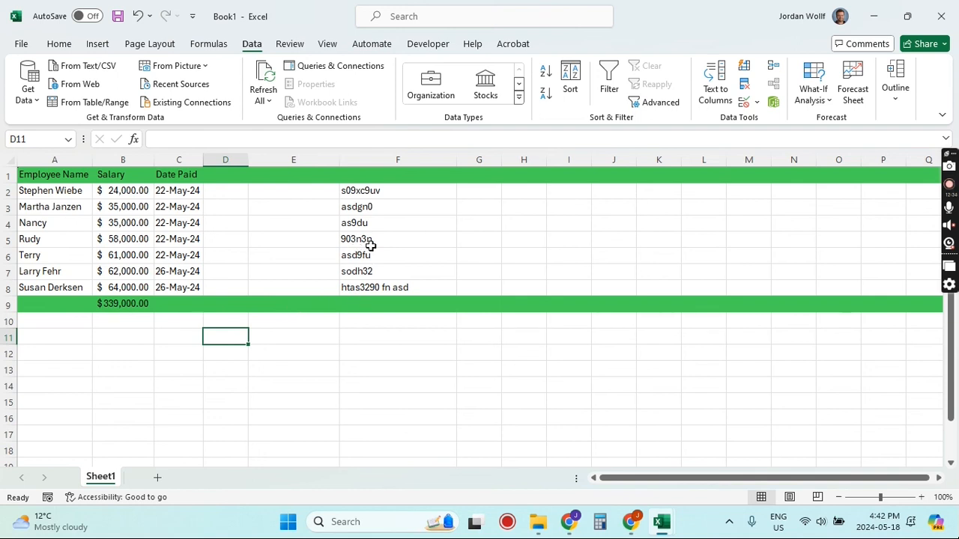
left_click(60, 45)
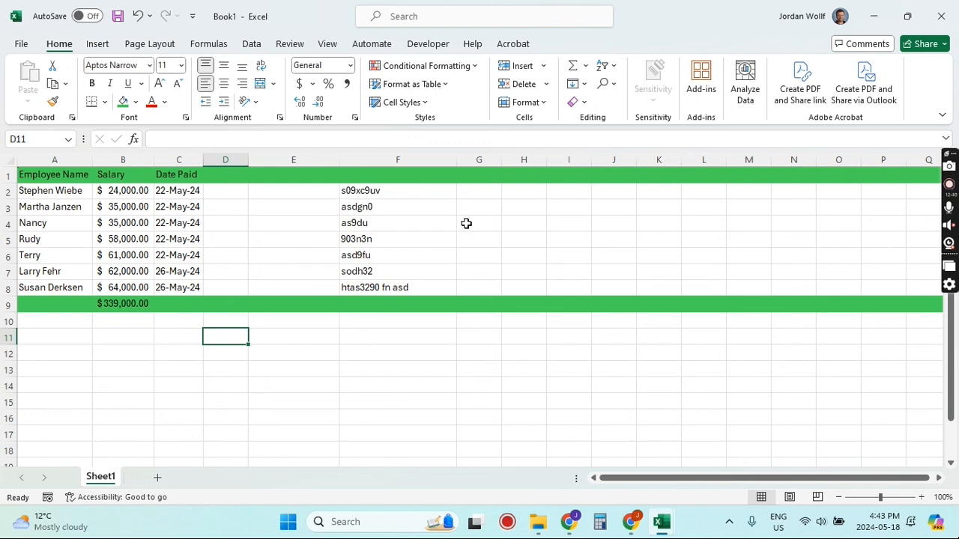
key("ctrl+f")
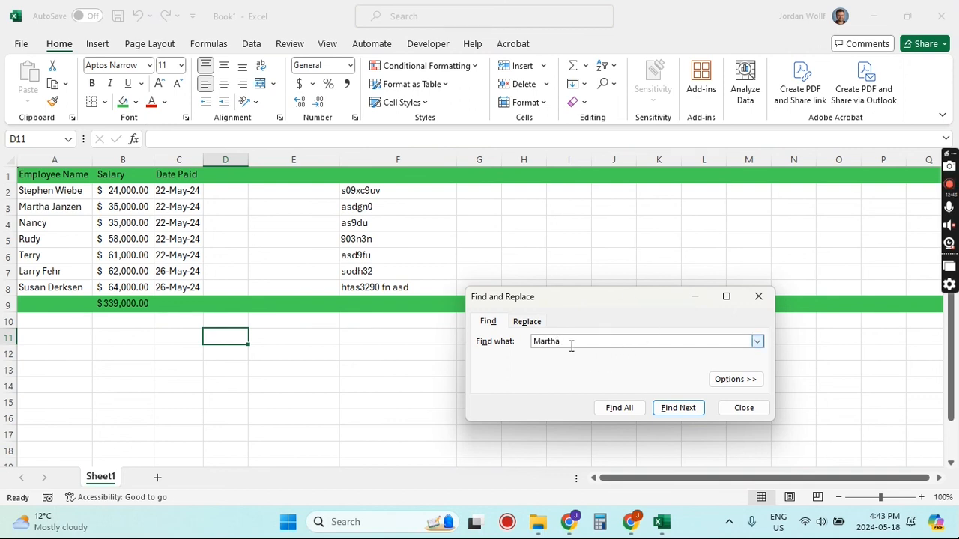
left_click(687, 412)
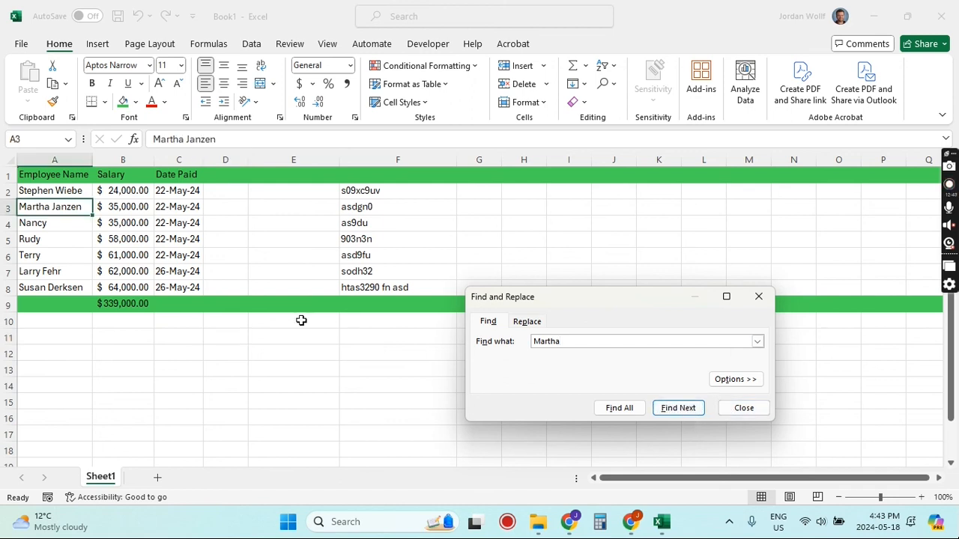